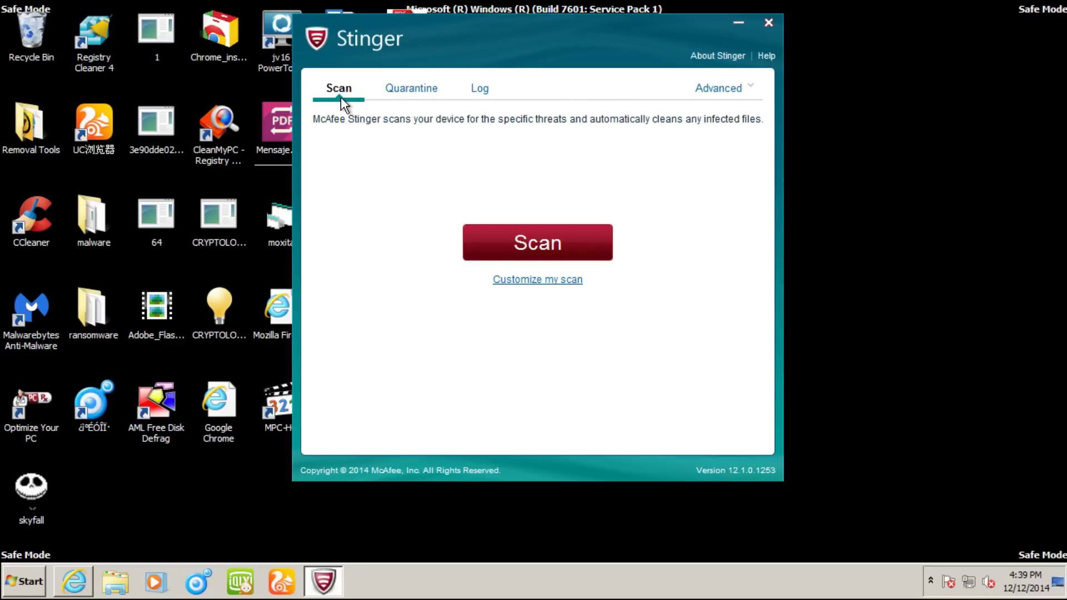
Check Stinger's version and build details, then shift the scanner right and select the desktop skyfall file.
{"action": "left_click", "coordinate": [715, 56]}
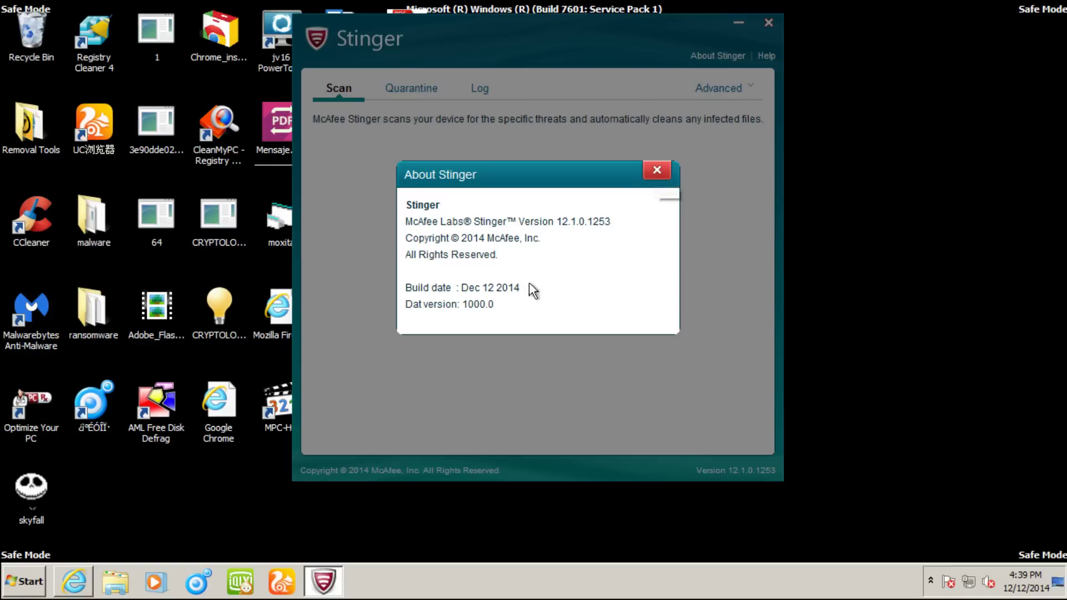
{"action": "left_click", "coordinate": [658, 170]}
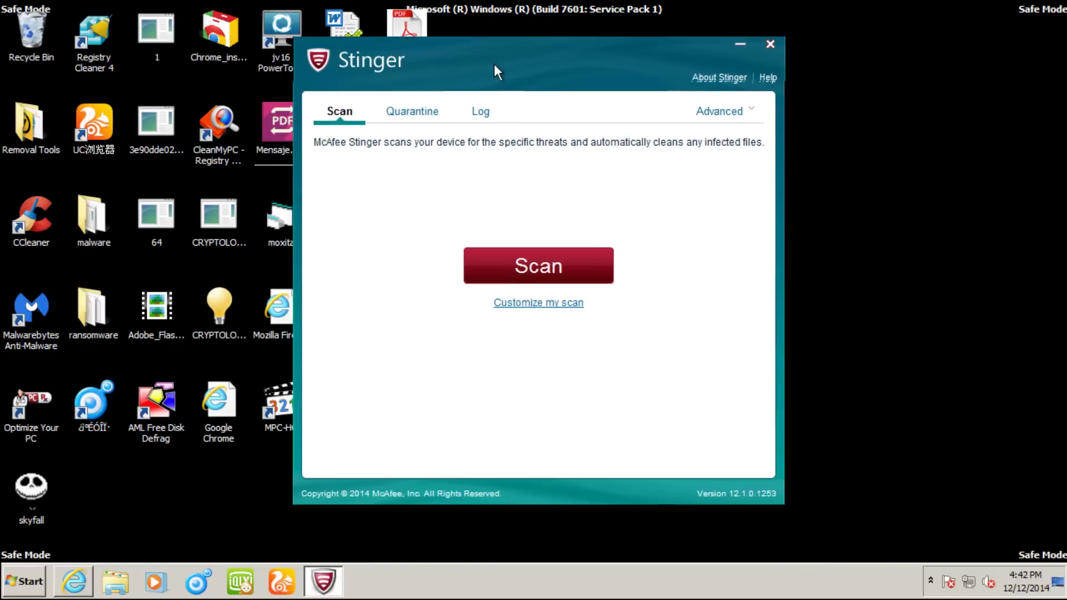
{"action": "left_click_drag", "start_coordinate": [494, 62], "coordinate": [590, 59]}
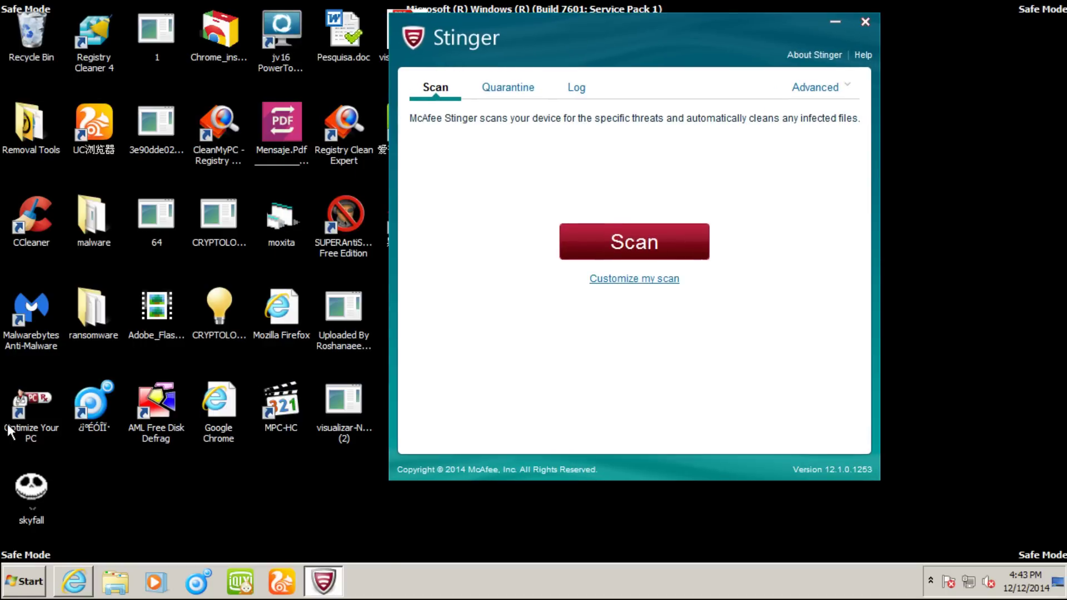
{"action": "left_click", "coordinate": [28, 499]}
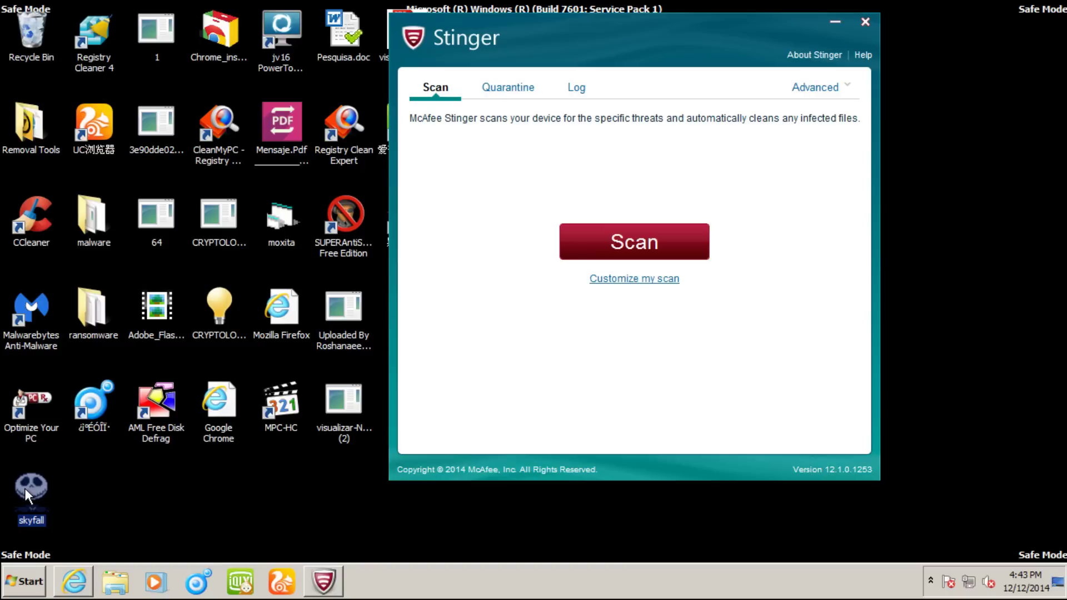
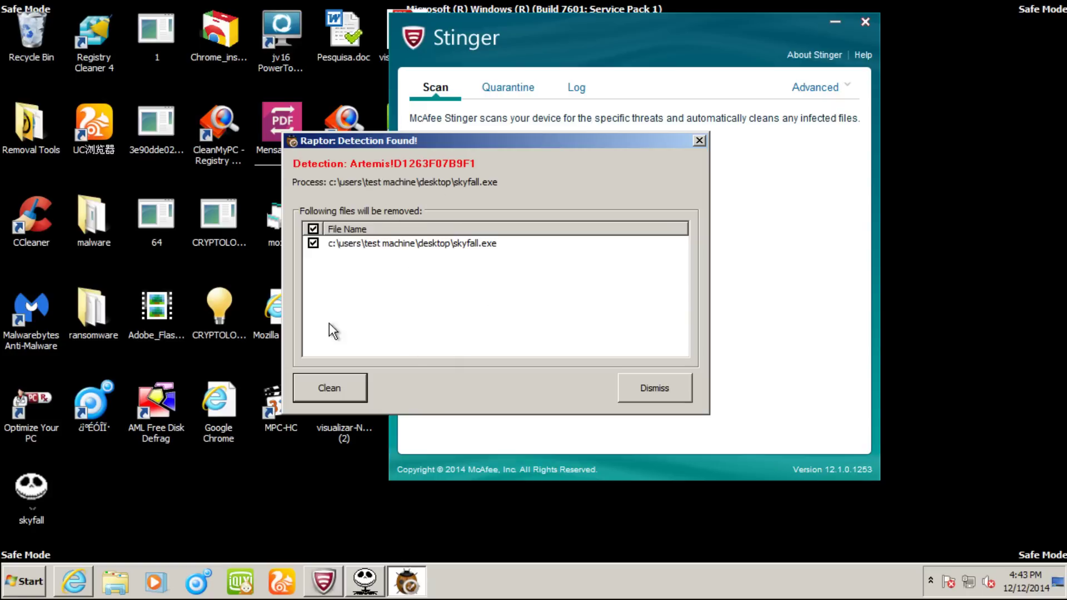
Clean the detected skyfall.exe off the desktop and reposition the Stinger window.
{"action": "left_click", "coordinate": [328, 389]}
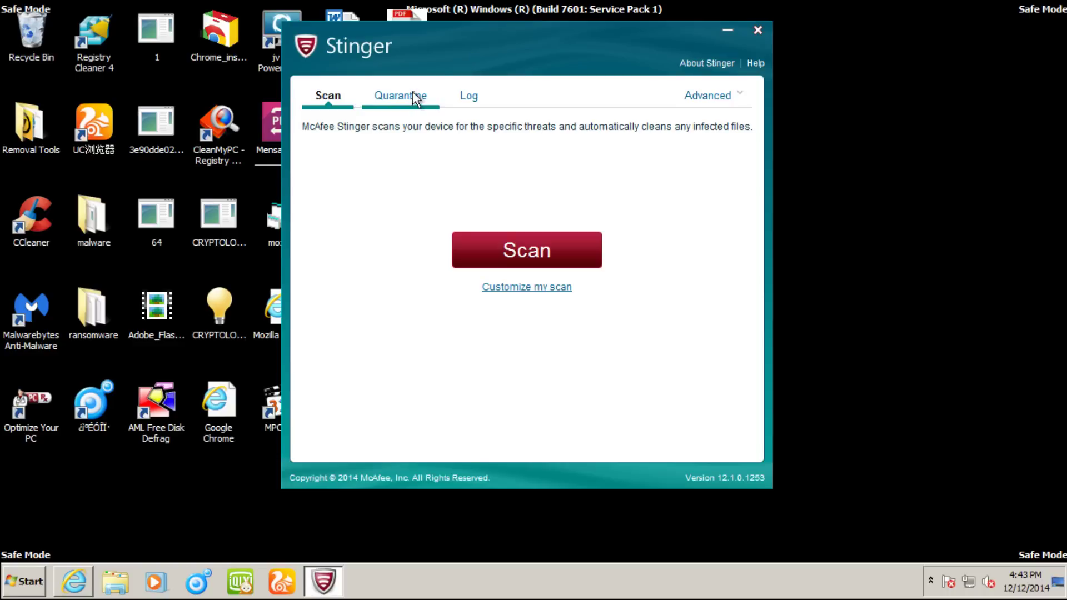
{"action": "left_click_drag", "start_coordinate": [483, 70], "coordinate": [477, 51]}
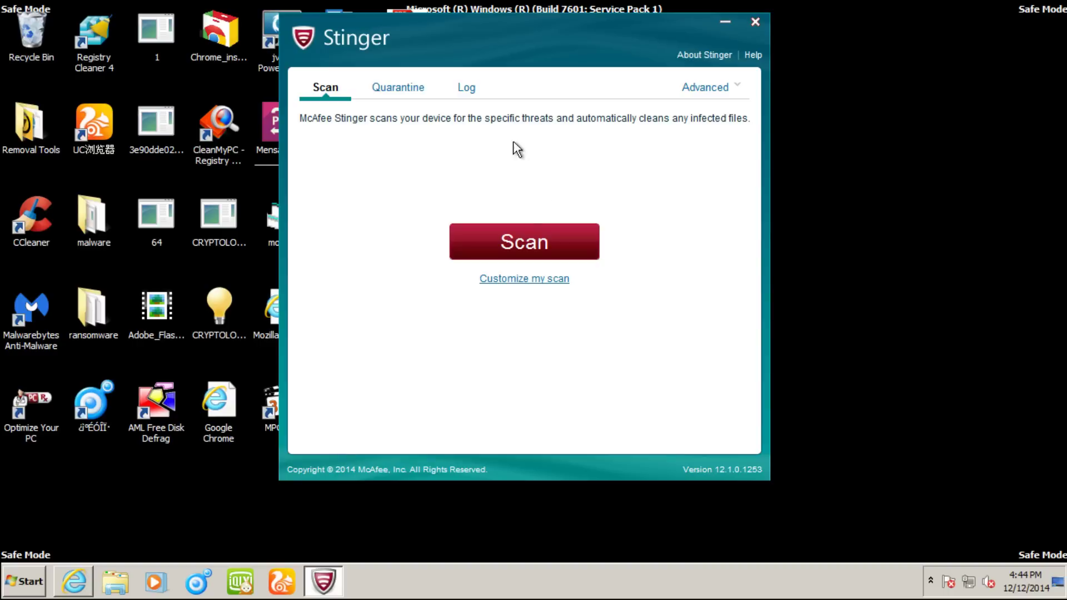
{"action": "left_click_drag", "start_coordinate": [473, 32], "coordinate": [501, 73]}
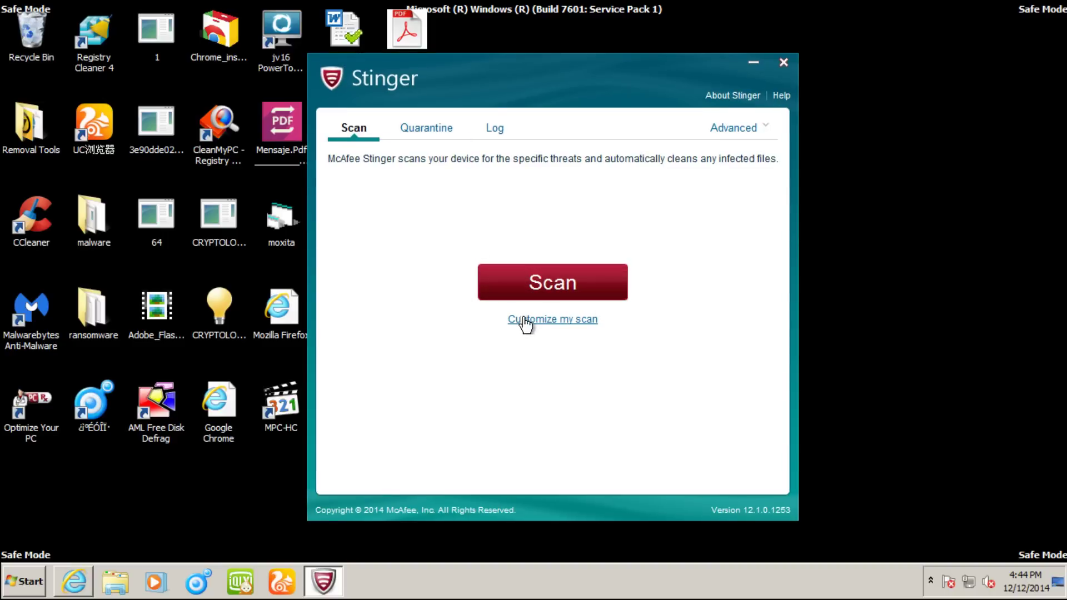
{"action": "left_click", "coordinate": [413, 134]}
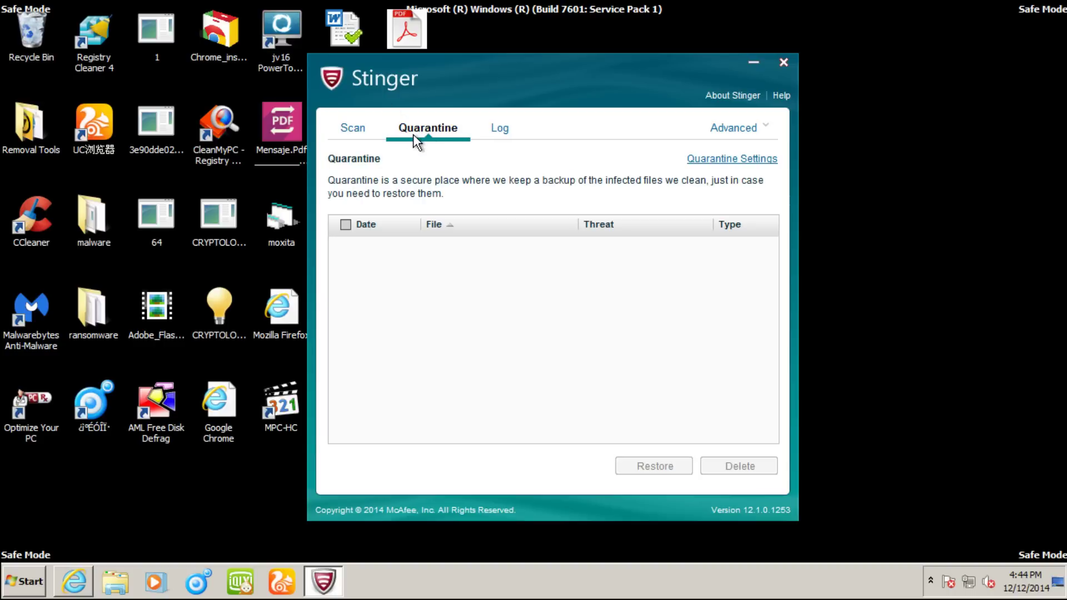
{"action": "left_click", "coordinate": [494, 125]}
{"action": "left_click", "coordinate": [343, 132]}
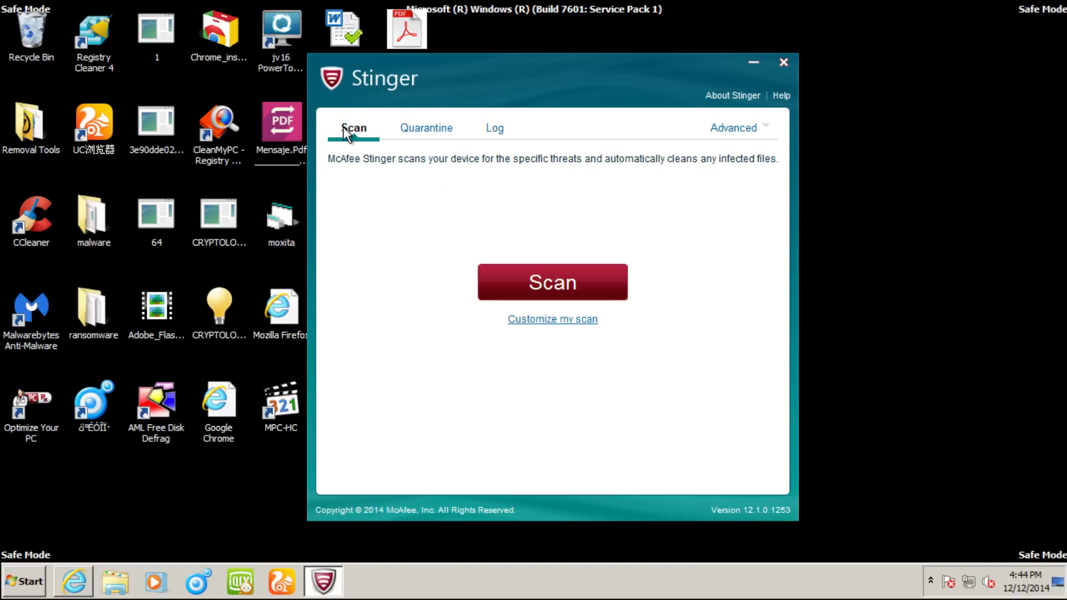
{"action": "left_click", "coordinate": [733, 129]}
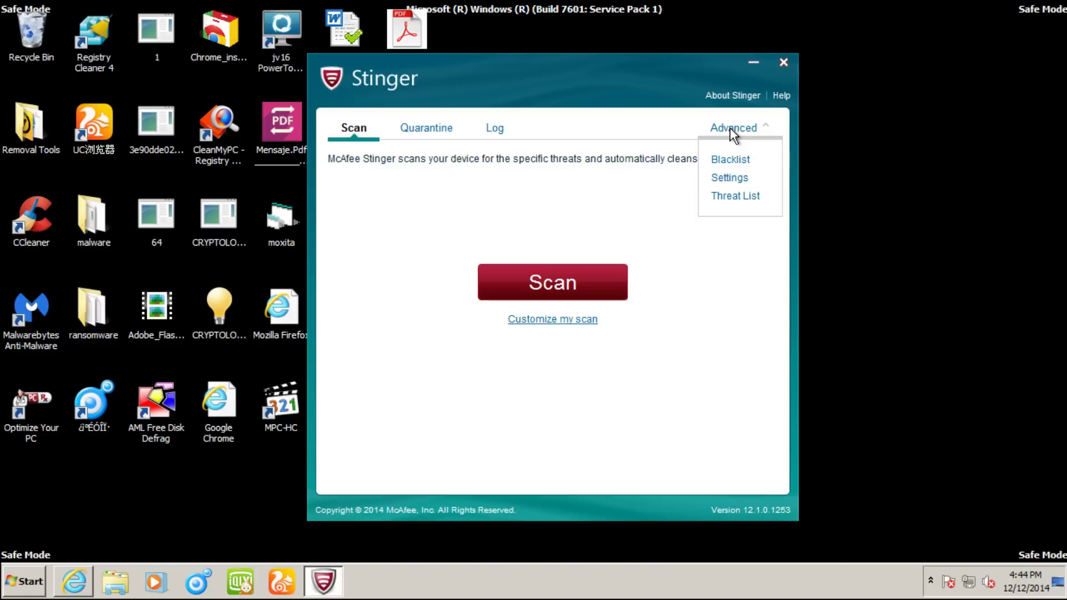
{"action": "left_click", "coordinate": [732, 160]}
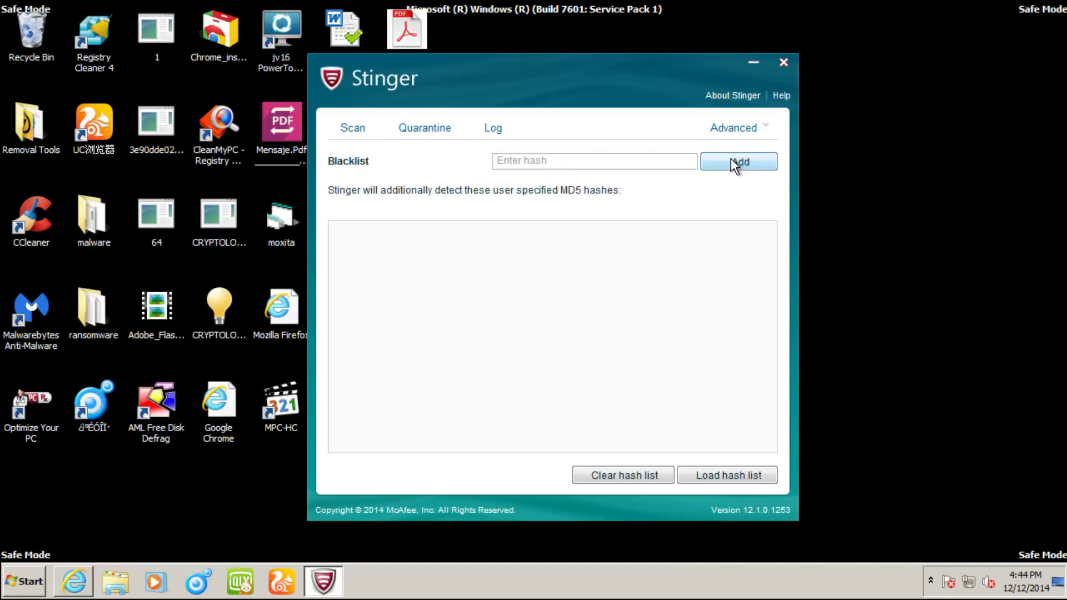
{"action": "left_click", "coordinate": [342, 135]}
{"action": "left_click", "coordinate": [732, 129]}
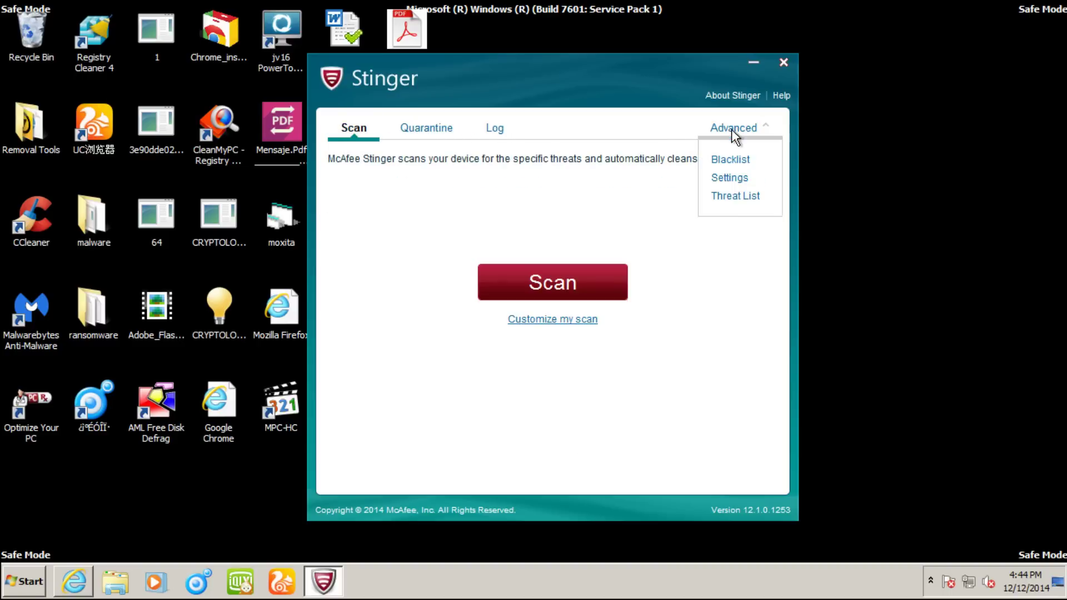
{"action": "left_click", "coordinate": [724, 178]}
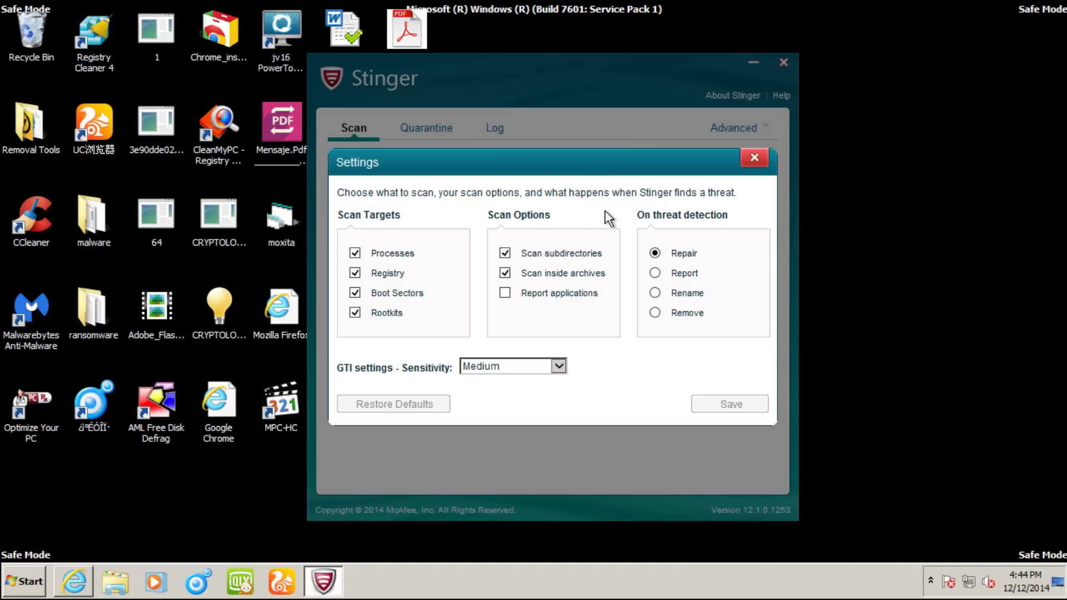
{"action": "left_click", "coordinate": [355, 254]}
{"action": "left_click", "coordinate": [356, 253]}
{"action": "left_click", "coordinate": [493, 372]}
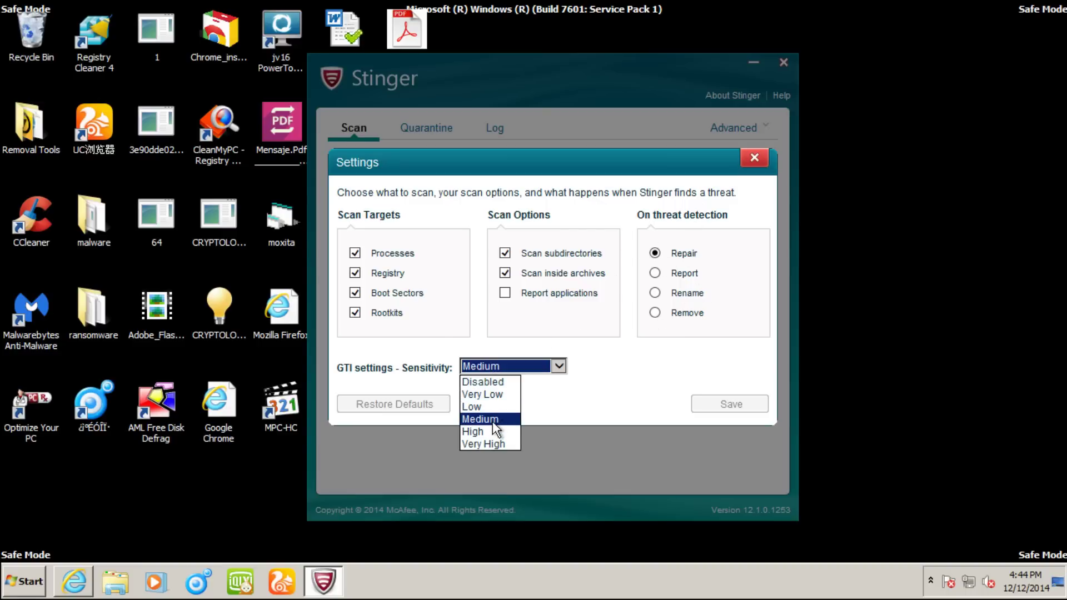
{"action": "left_click", "coordinate": [617, 395]}
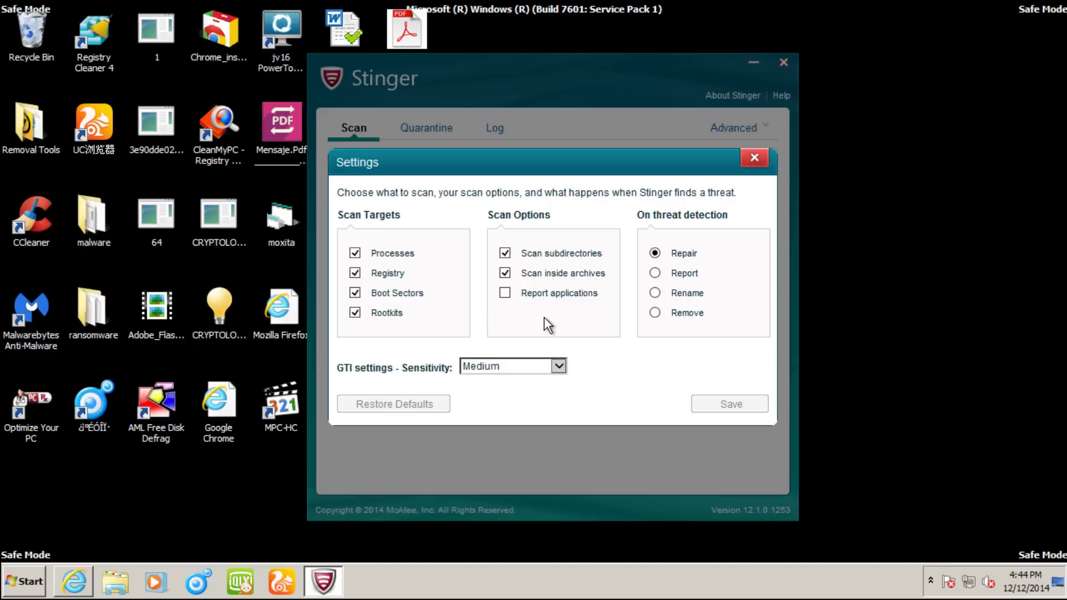
{"action": "left_click", "coordinate": [752, 159]}
{"action": "left_click_drag", "start_coordinate": [610, 87], "coordinate": [595, 63]}
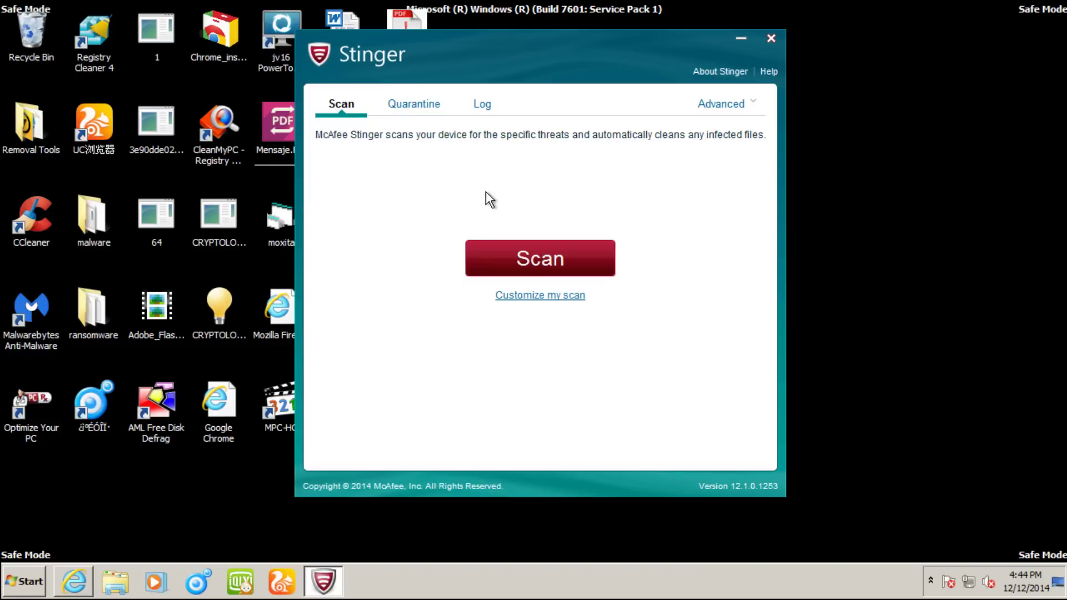
Open the custom scan folder picker, move it higher, and close it without scanning.
{"action": "left_click", "coordinate": [505, 243]}
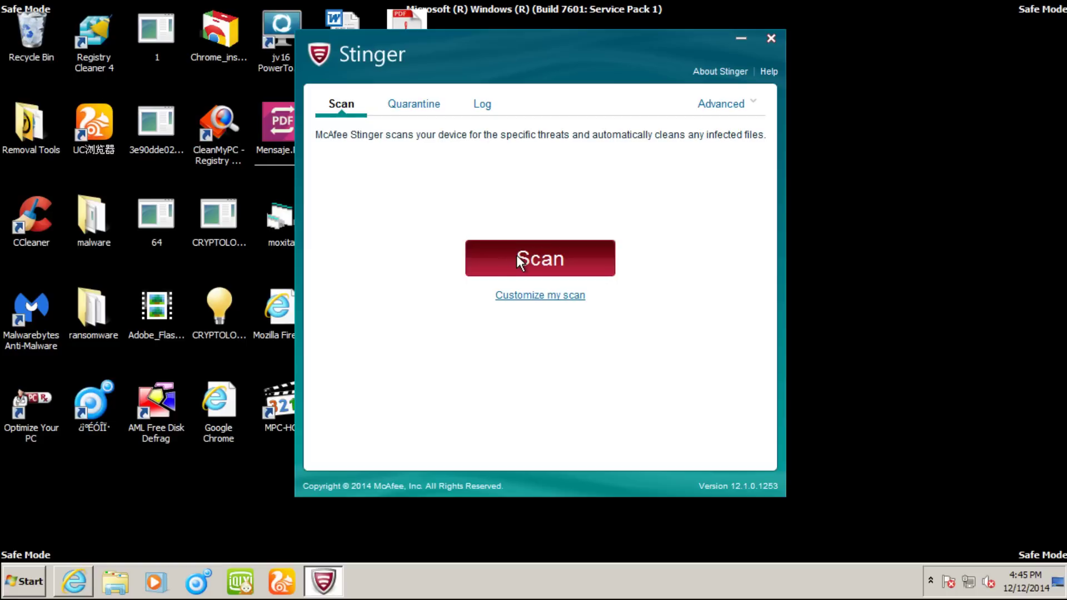
{"action": "left_click", "coordinate": [526, 295]}
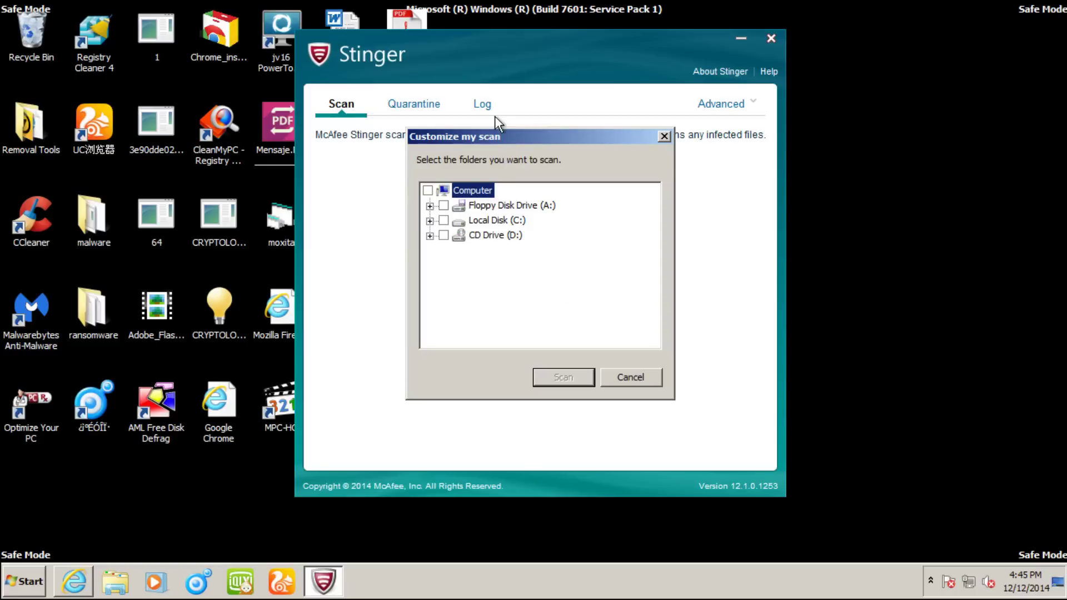
{"action": "left_click_drag", "start_coordinate": [489, 136], "coordinate": [499, 74]}
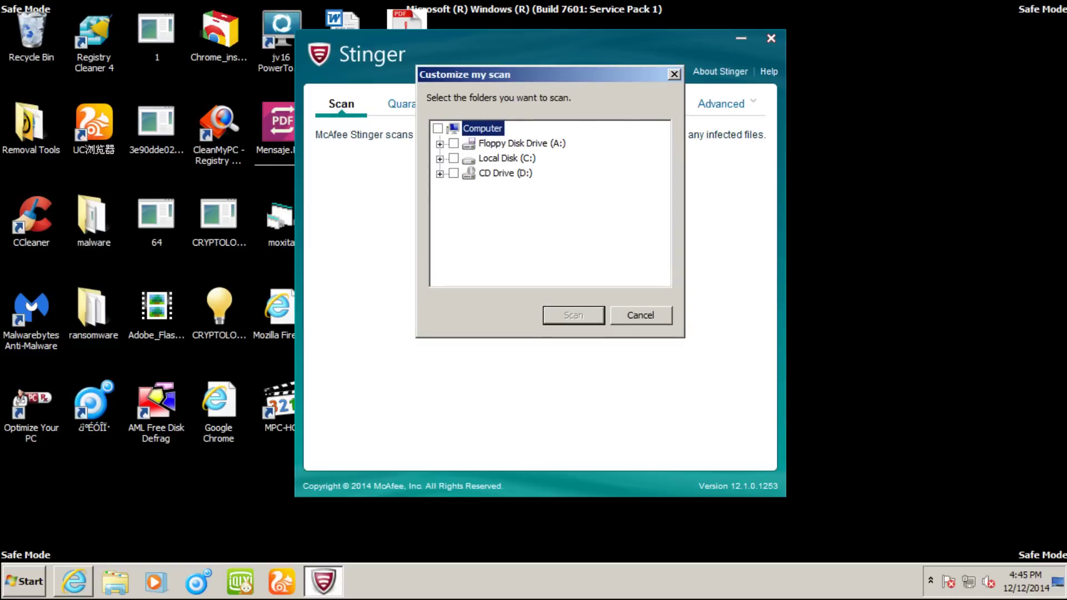
{"action": "left_click", "coordinate": [637, 315]}
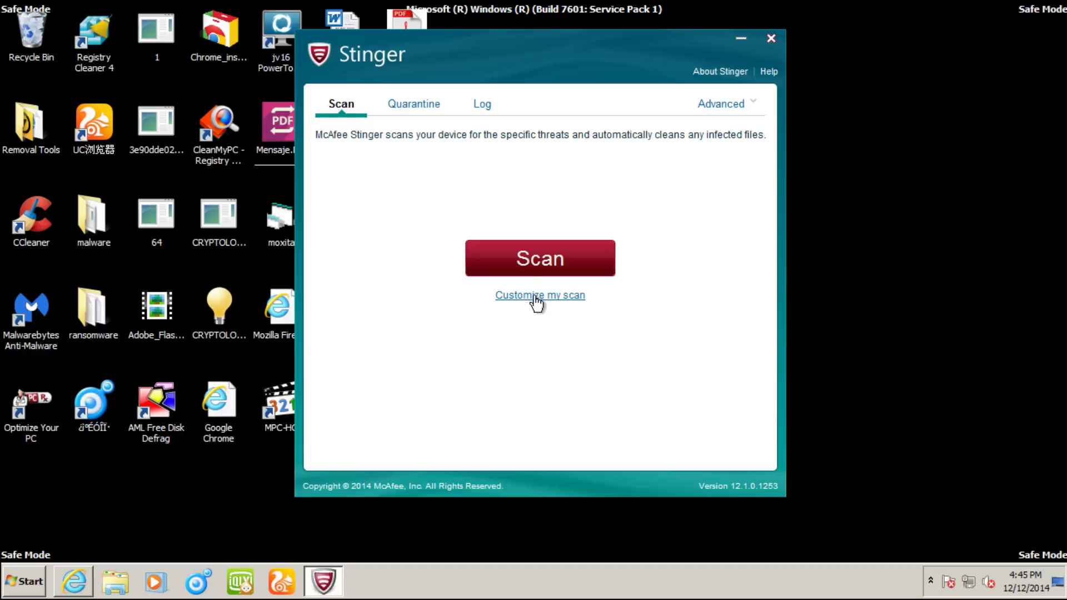
Start a Stinger scan, cancel it, and dismiss the aborted scan summary.
{"action": "left_click", "coordinate": [523, 258]}
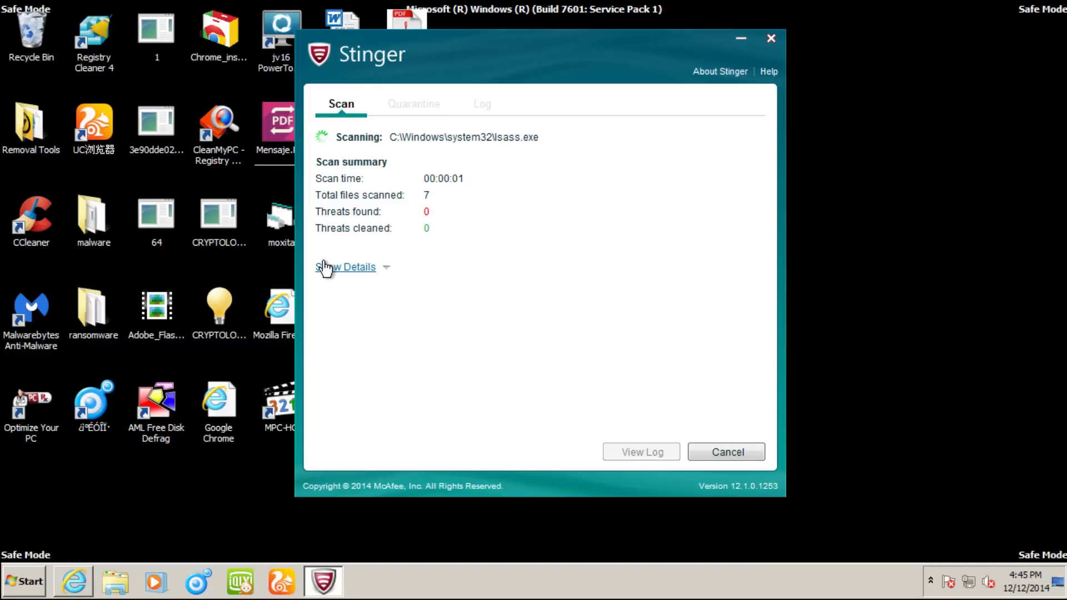
{"action": "left_click", "coordinate": [716, 455]}
{"action": "left_click", "coordinate": [568, 305]}
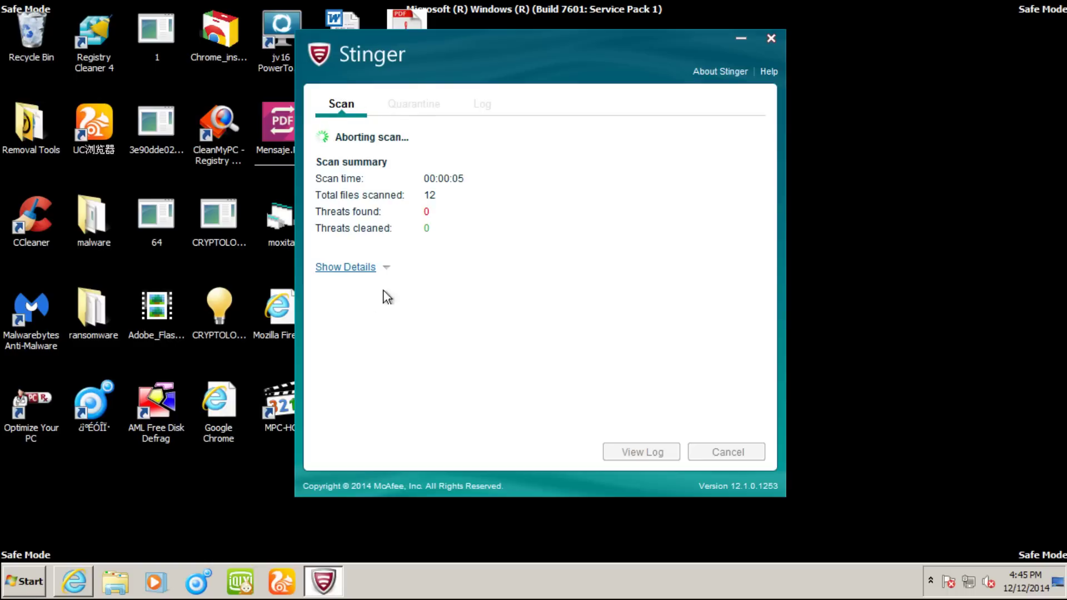
{"action": "left_click", "coordinate": [717, 453]}
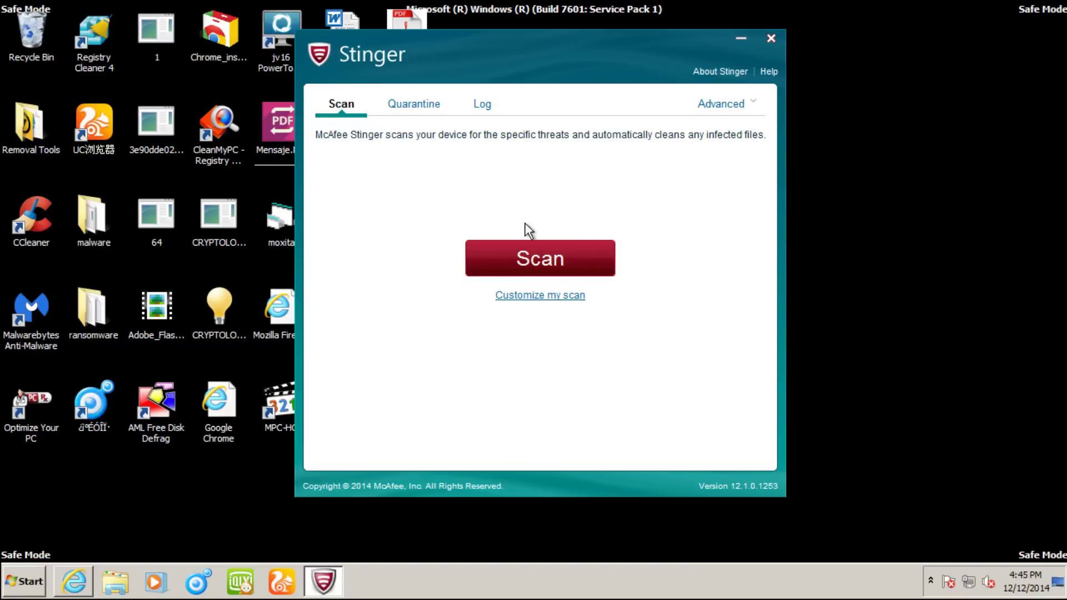
Abort a second scan the same way, then bring up the Customize my scan drive list.
{"action": "left_click", "coordinate": [517, 258]}
{"action": "left_click", "coordinate": [725, 453]}
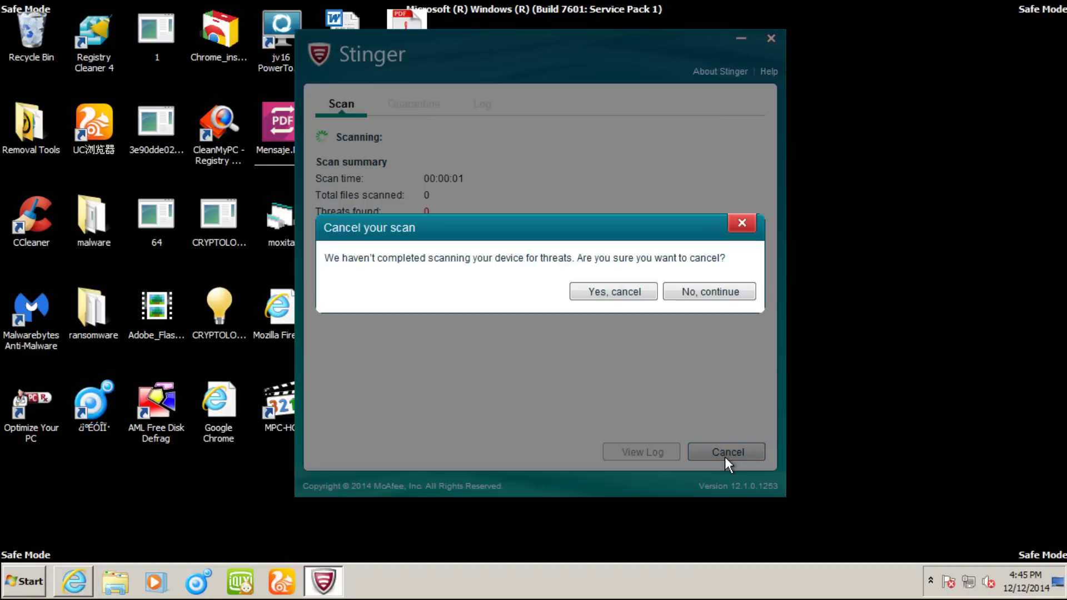
{"action": "left_click", "coordinate": [611, 292]}
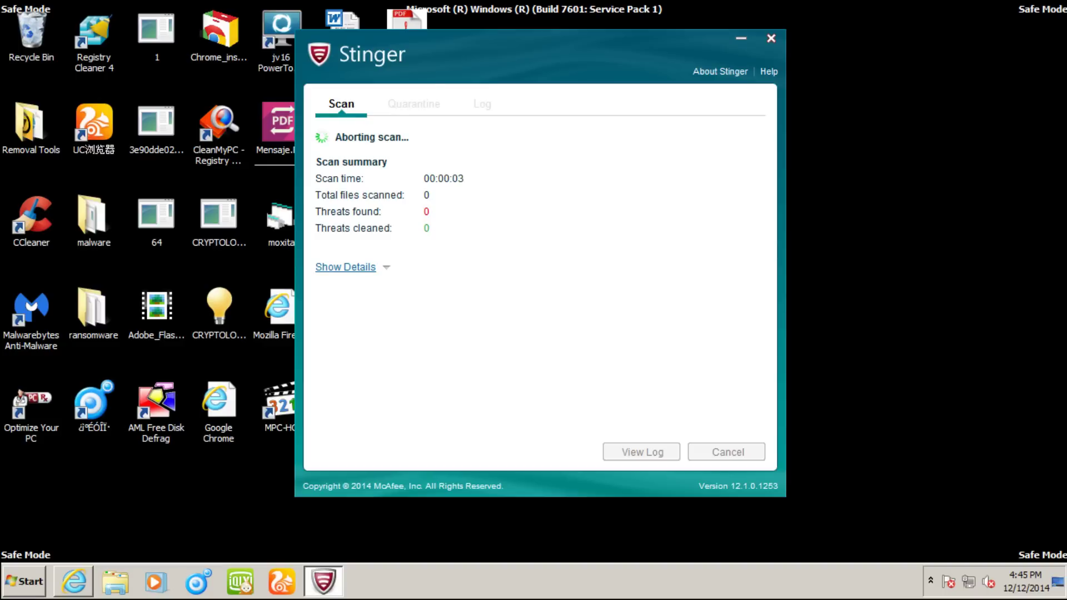
{"action": "left_click", "coordinate": [702, 450]}
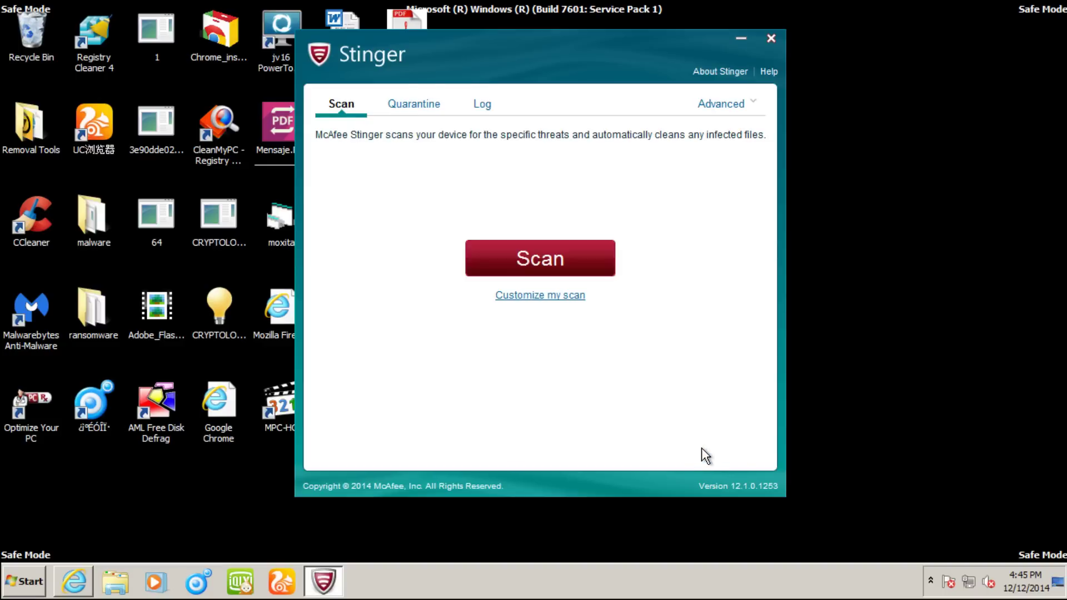
{"action": "left_click", "coordinate": [512, 296]}
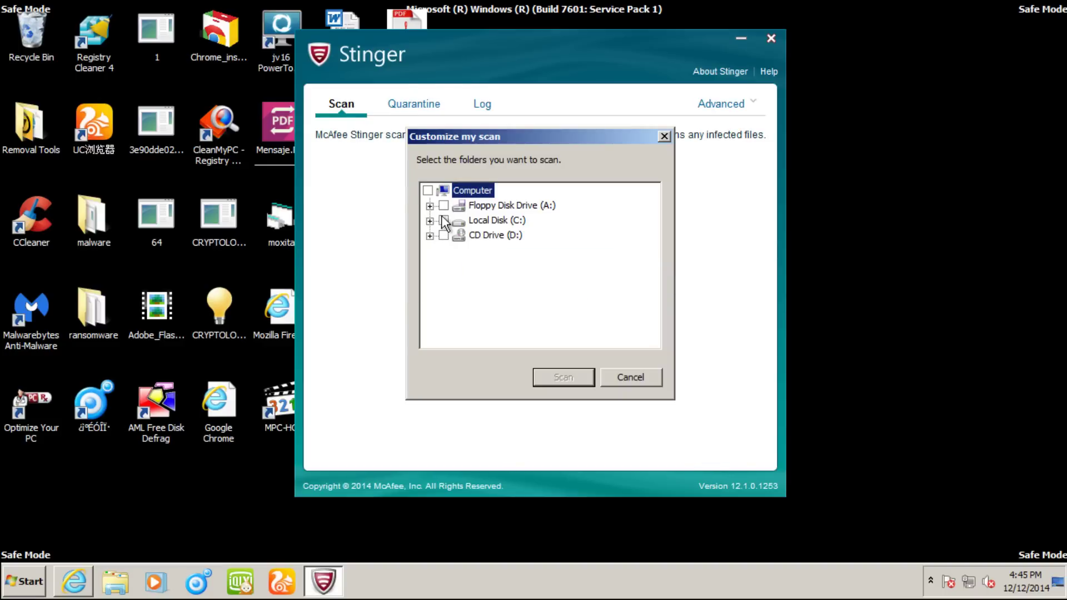
Mark Floppy Disk Drive (A:) and run the scan until it reports 6 threats and 2 cleaned.
{"action": "left_click", "coordinate": [443, 205]}
{"action": "left_click", "coordinate": [568, 379]}
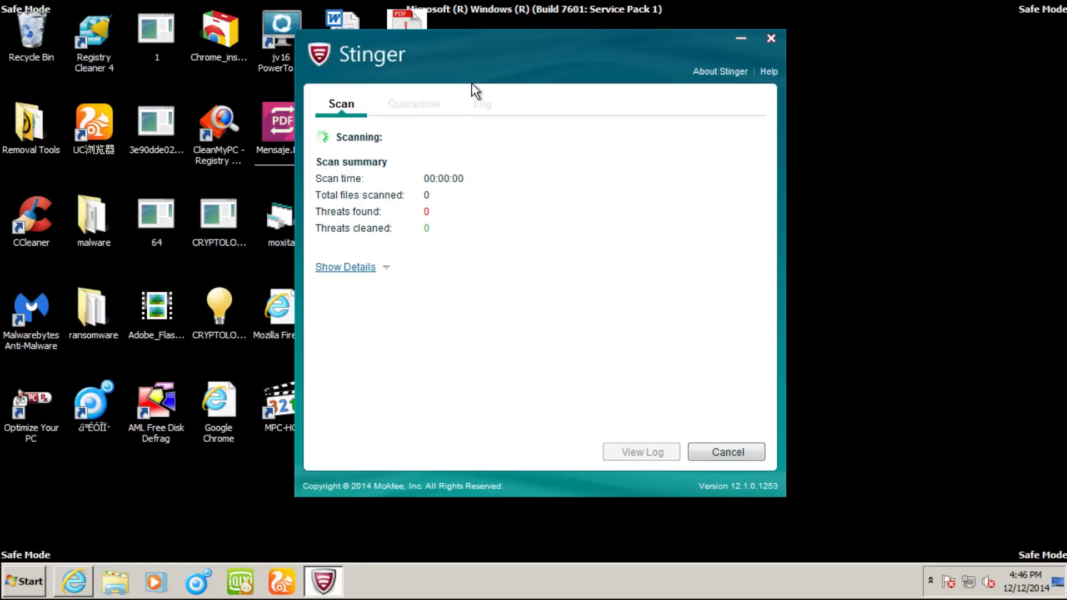
{"action": "left_click_drag", "start_coordinate": [475, 77], "coordinate": [508, 51]}
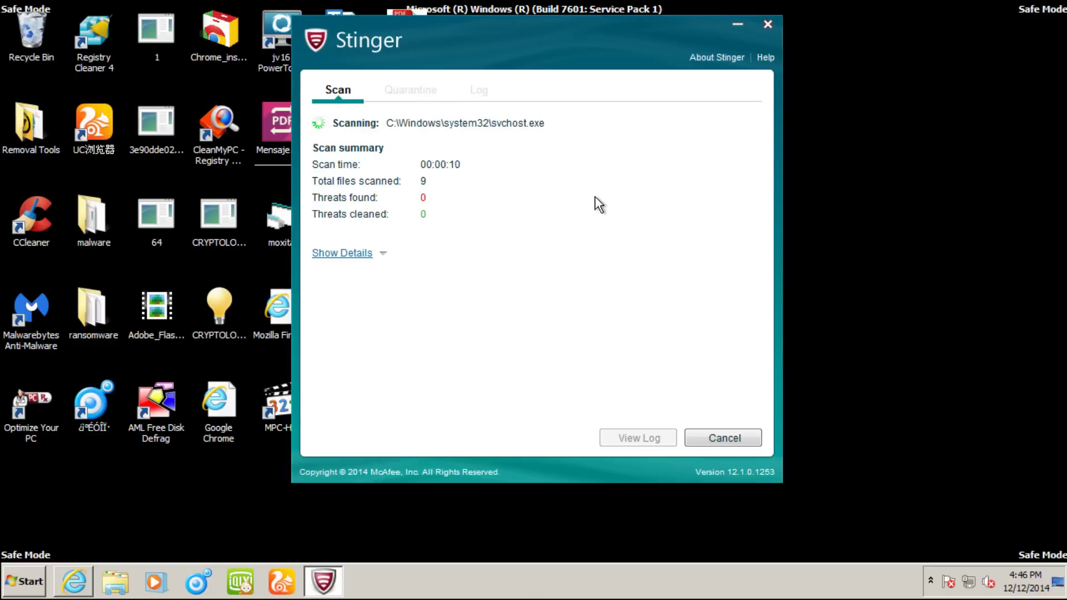
{"action": "left_click_drag", "start_coordinate": [523, 62], "coordinate": [515, 88]}
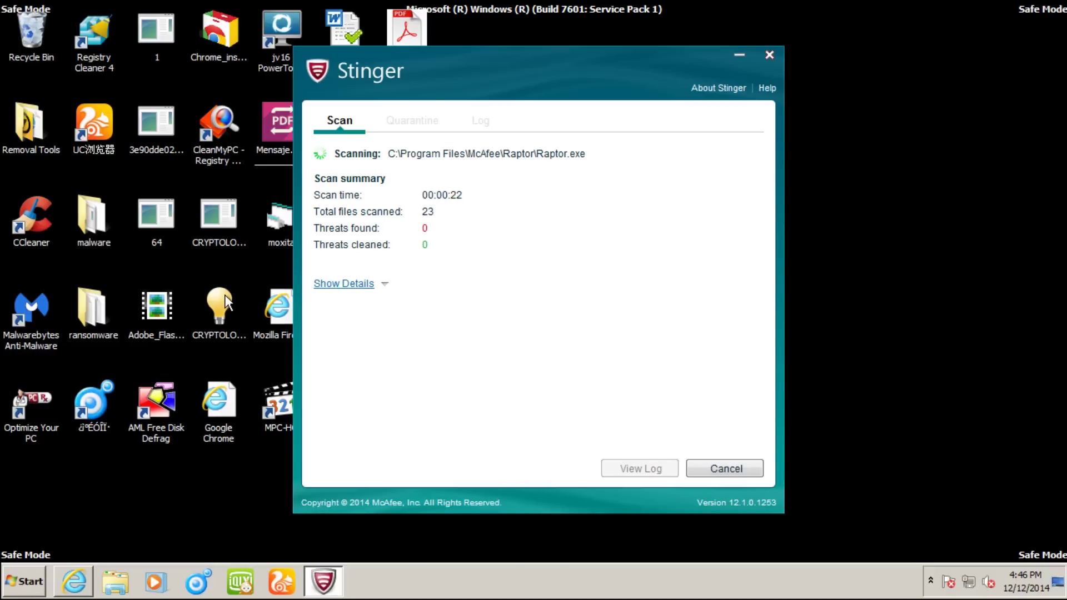
{"action": "left_click_drag", "start_coordinate": [576, 72], "coordinate": [550, 46]}
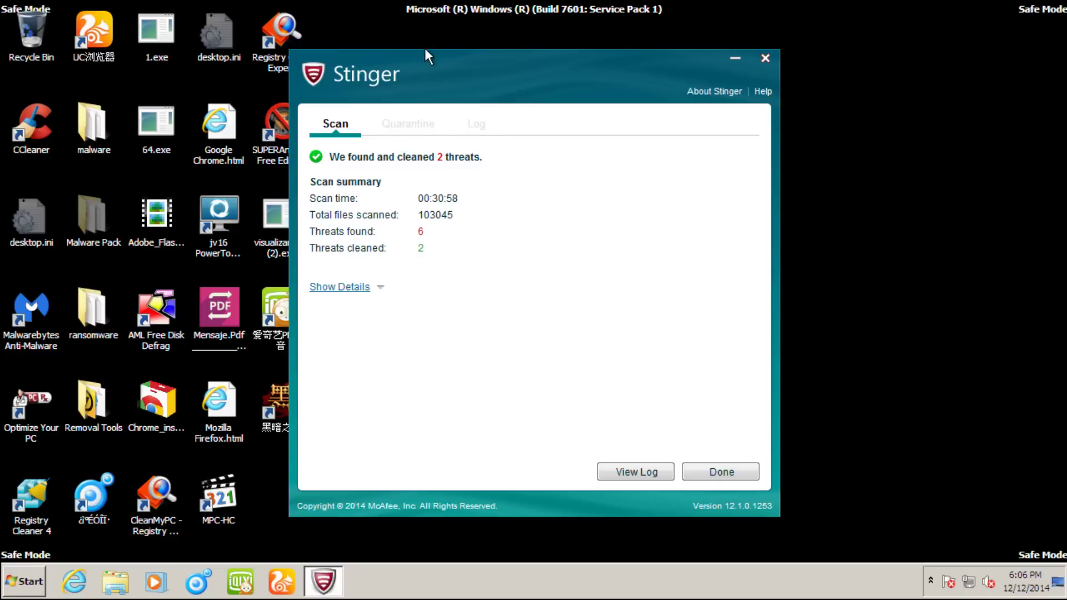
Reposition the Stinger window showing the 00:30:58 scan summary.
{"action": "left_click_drag", "start_coordinate": [454, 79], "coordinate": [456, 41]}
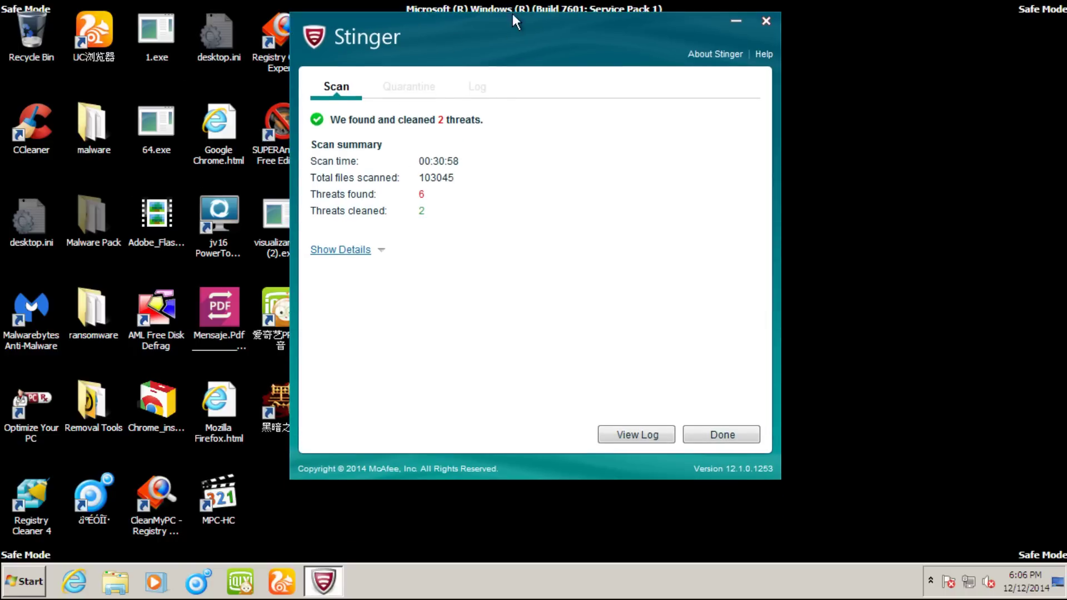
{"action": "left_click_drag", "start_coordinate": [498, 48], "coordinate": [488, 68]}
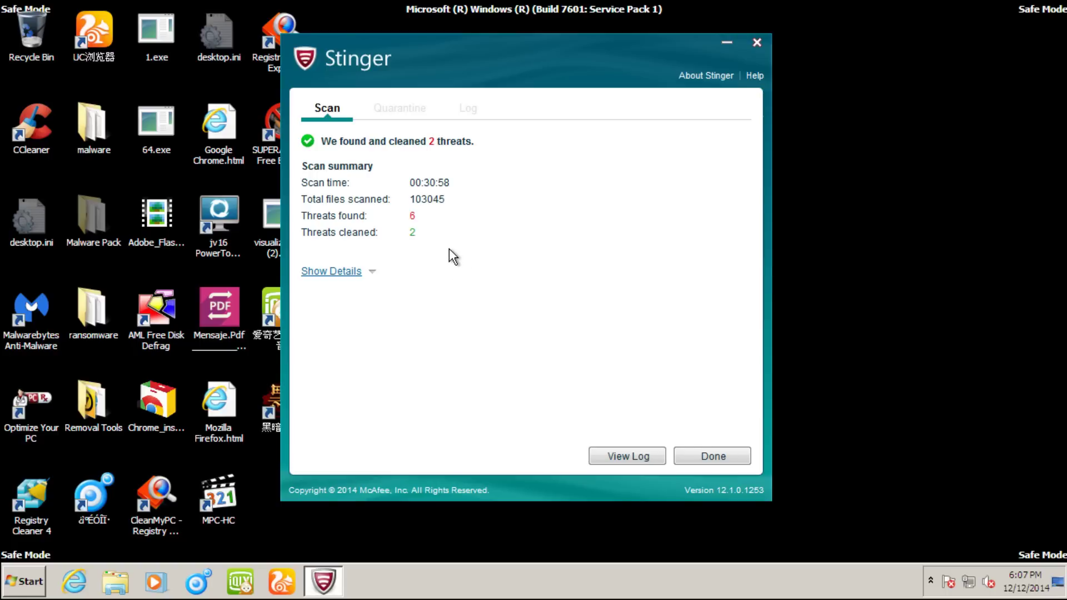
Dismiss the scan summary and permanently delete all quarantined files.
{"action": "left_click", "coordinate": [699, 458]}
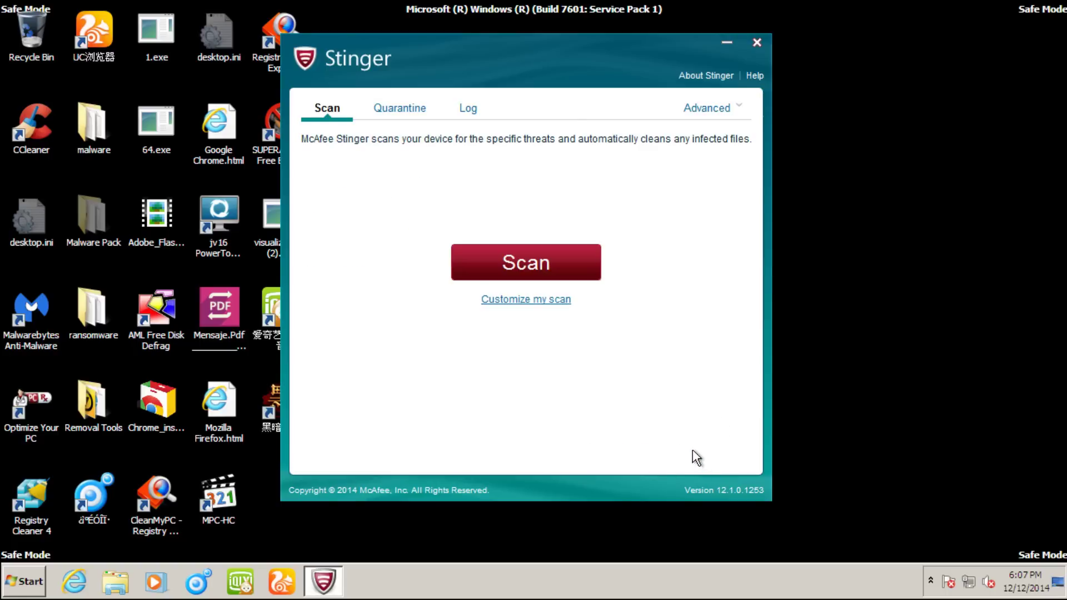
{"action": "left_click", "coordinate": [395, 108]}
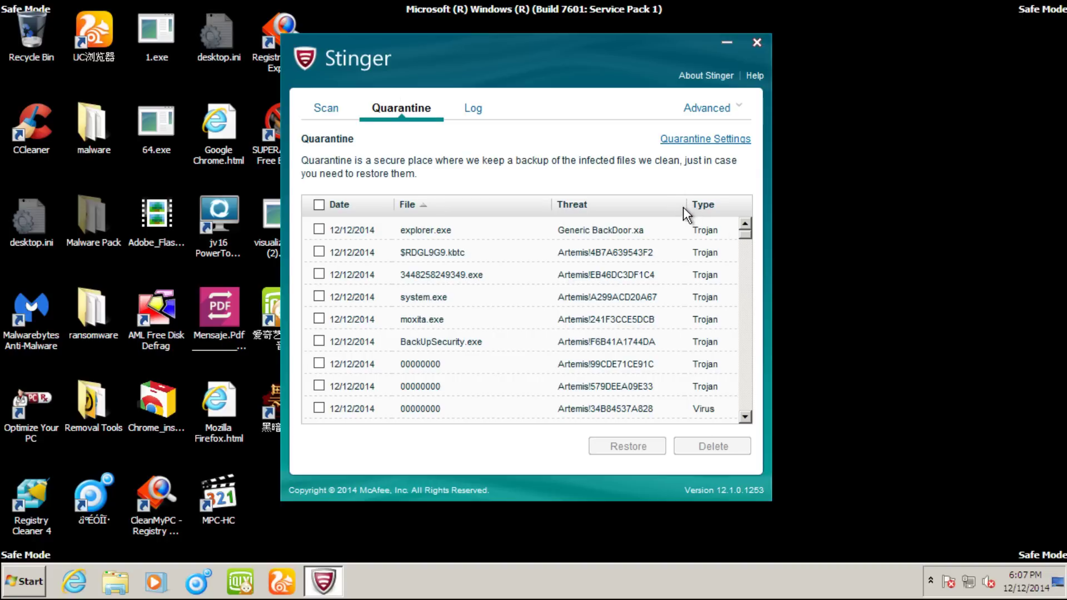
{"action": "mouse_move", "coordinate": [745, 232]}
{"action": "left_mouse_down"}
{"action": "mouse_move", "coordinate": [722, 418]}
{"action": "mouse_move", "coordinate": [748, 234]}
{"action": "left_mouse_up"}
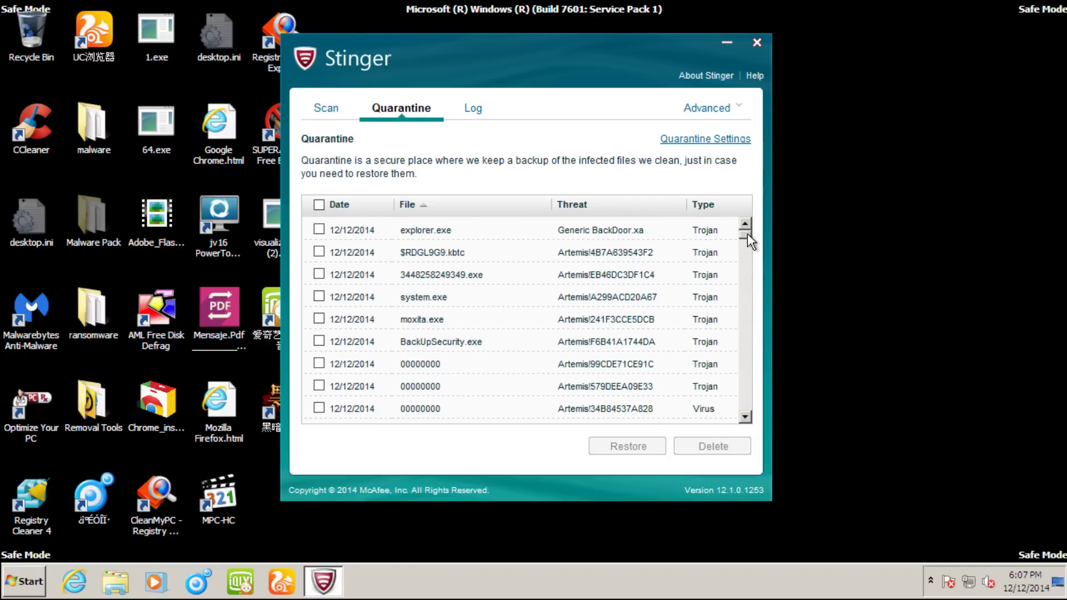
{"action": "left_click", "coordinate": [318, 206]}
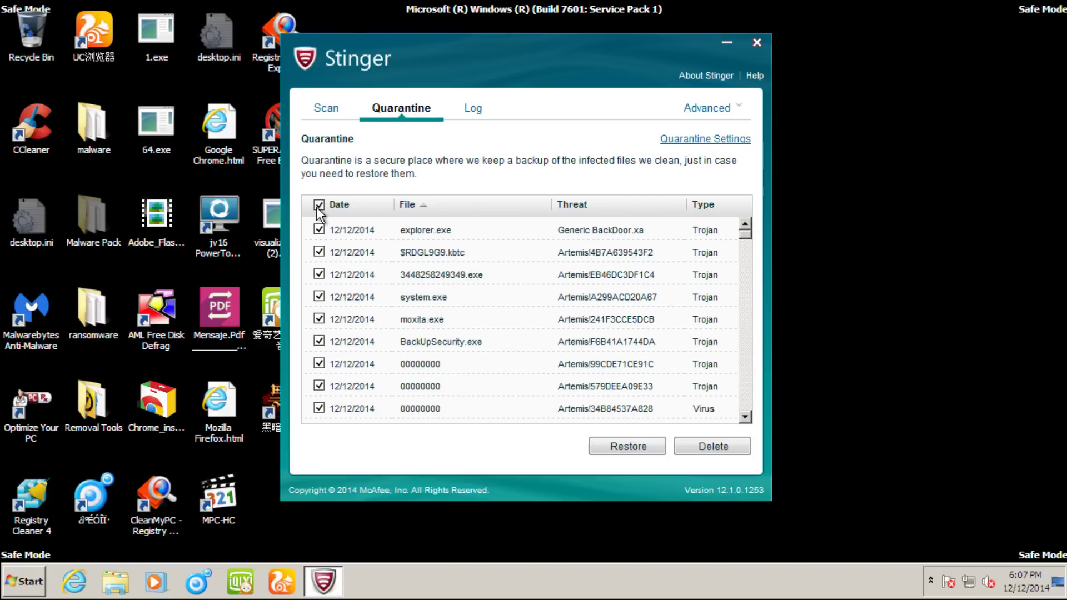
{"action": "left_click", "coordinate": [701, 445]}
{"action": "left_click", "coordinate": [572, 291]}
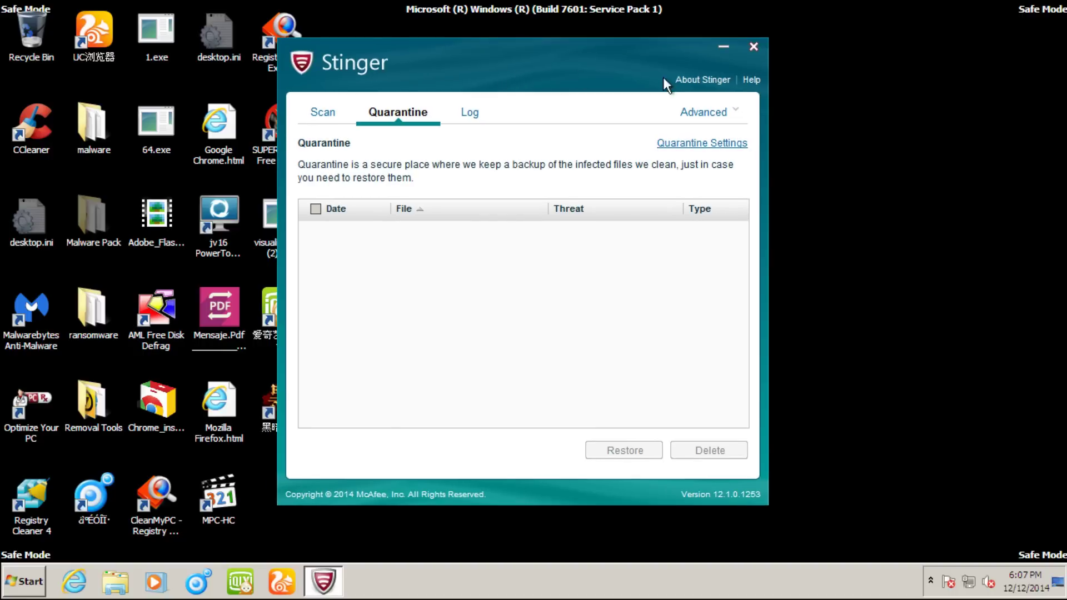
Close Stinger and begin restarting Windows from the Start menu.
{"action": "left_click", "coordinate": [757, 49]}
{"action": "left_click", "coordinate": [23, 581]}
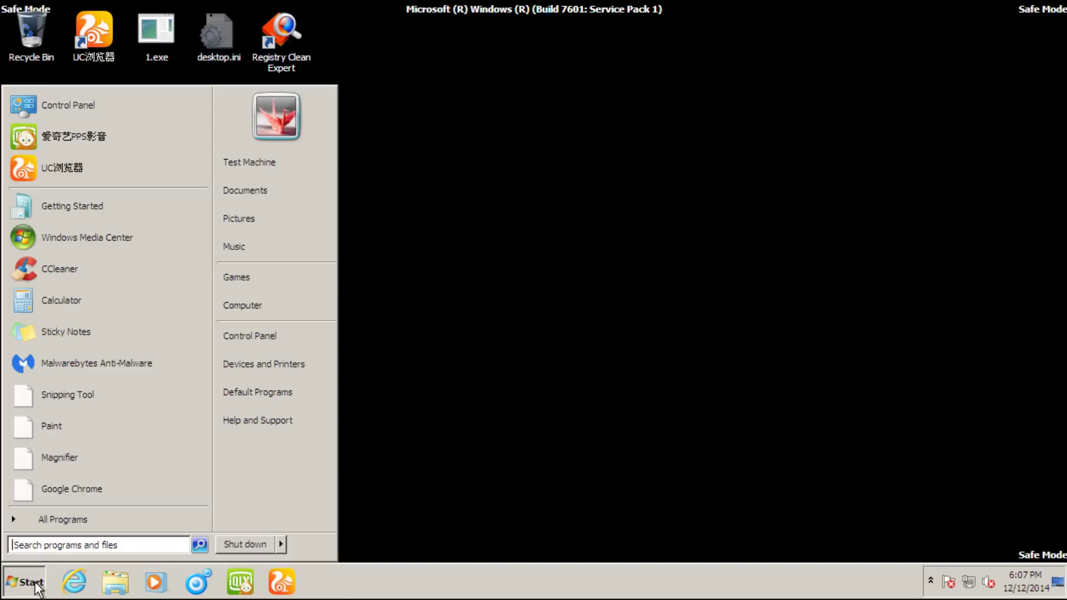
{"action": "mouse_move", "coordinate": [280, 545]}
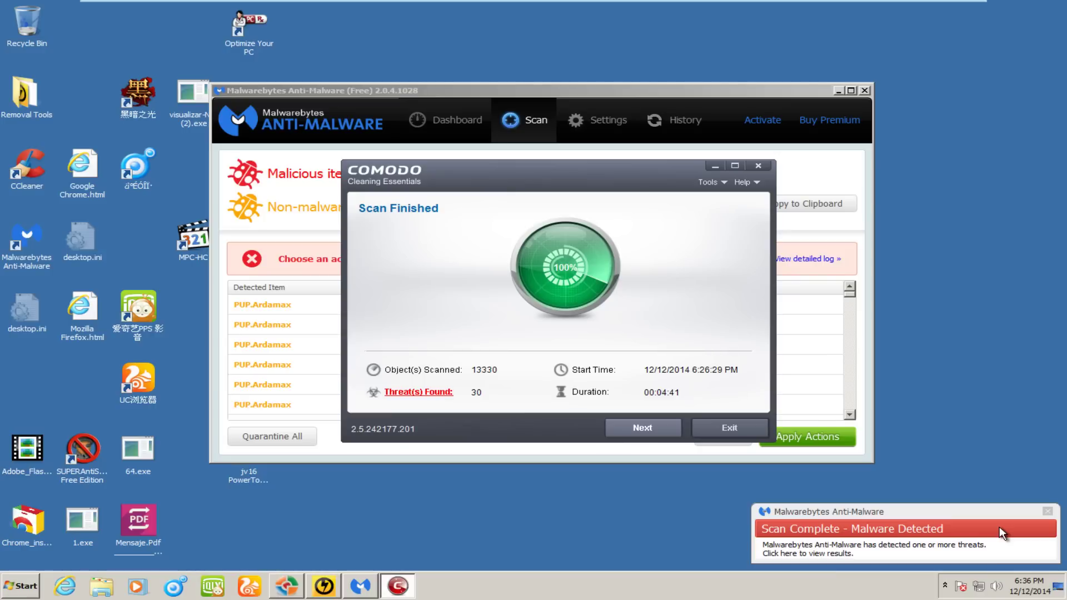
View Comodo's detailed list of the 30 detected threats, then close the results window.
{"action": "key", "text": "Return"}
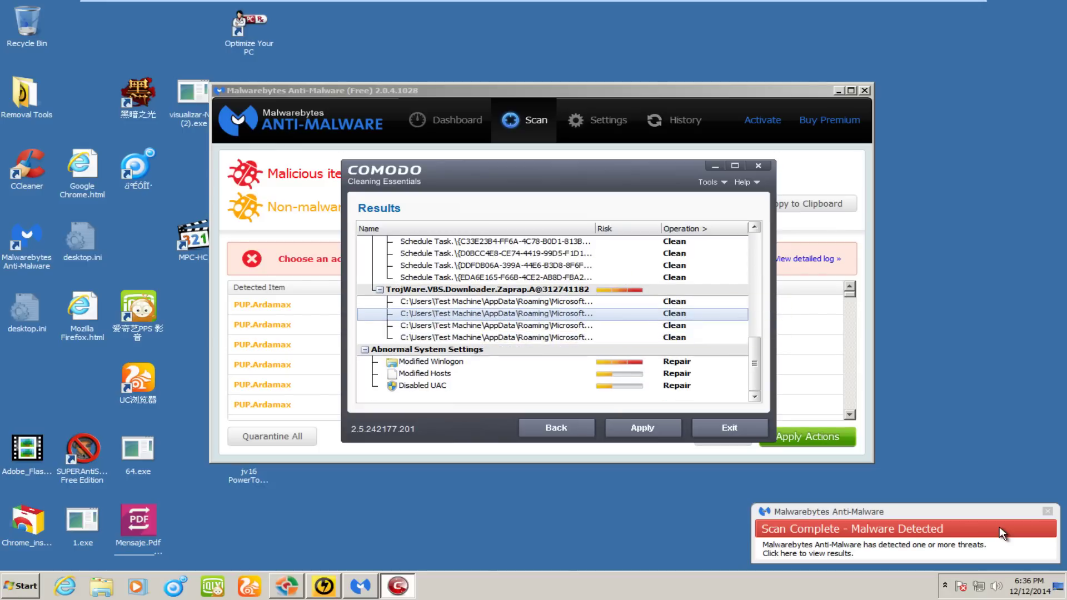
{"action": "key", "text": "alt+F4"}
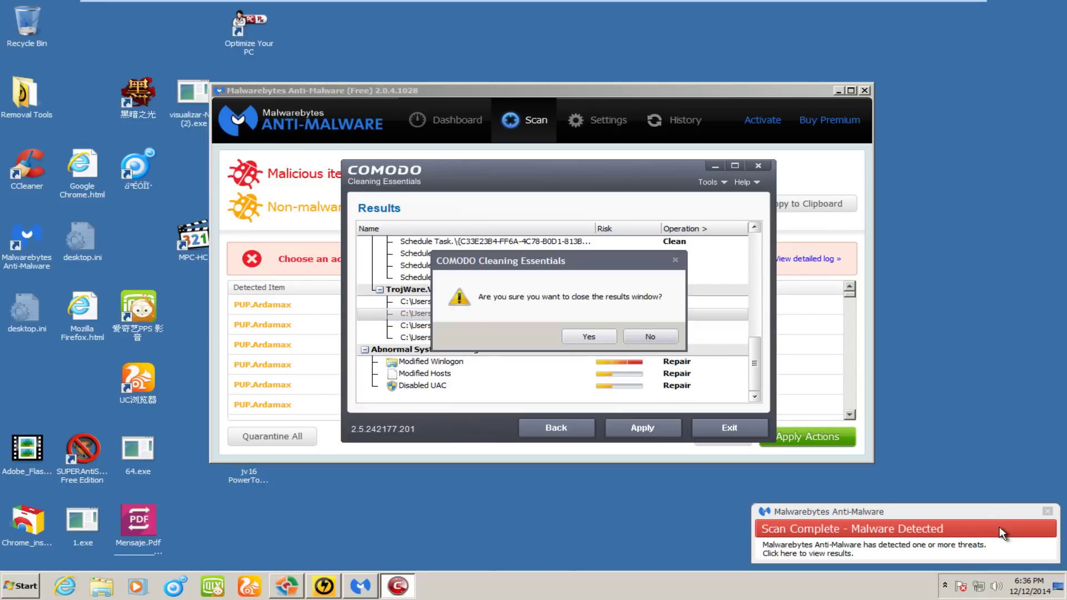
Confirm closing Comodo's results window and decline the restart prompt.
{"action": "key", "text": "Return"}
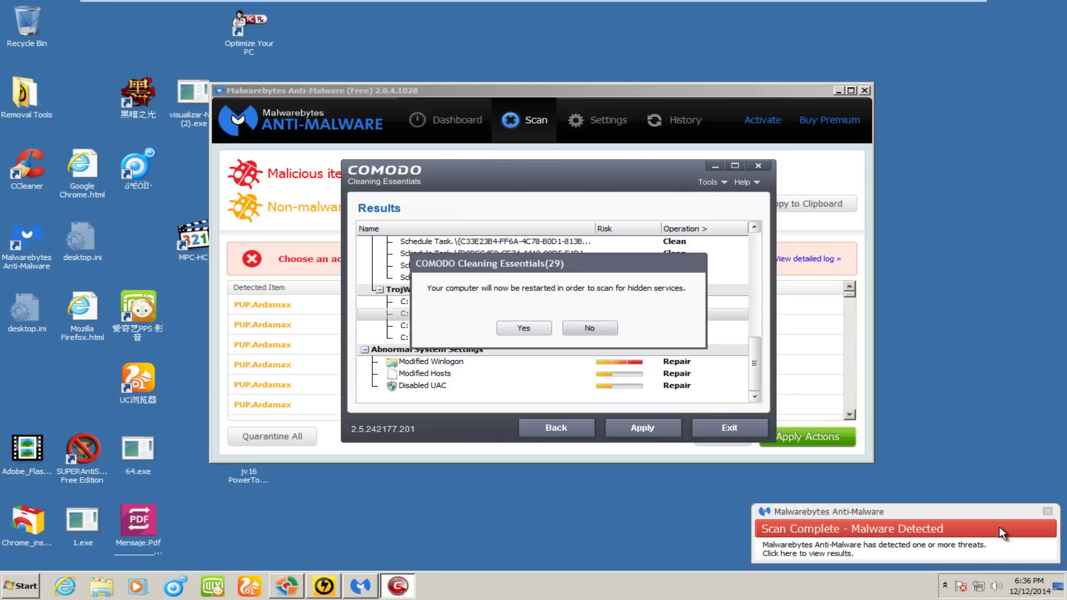
{"action": "key", "text": "Return"}
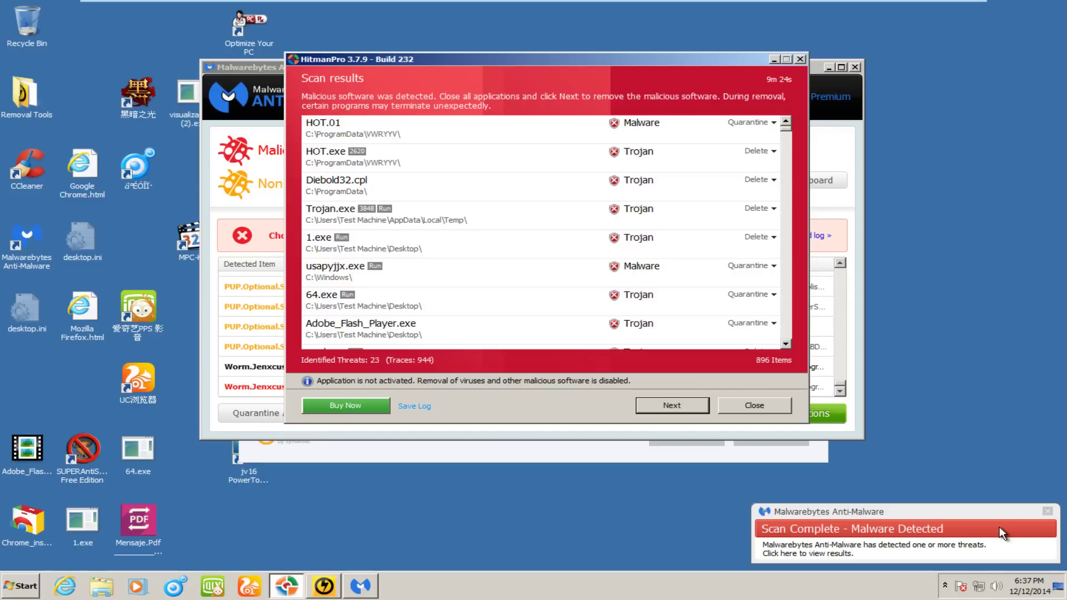
Show usapyjjx.exe's detection name and scroll HitmanPro's 896 items down to inha.exe.
{"action": "key", "text": "Down"}
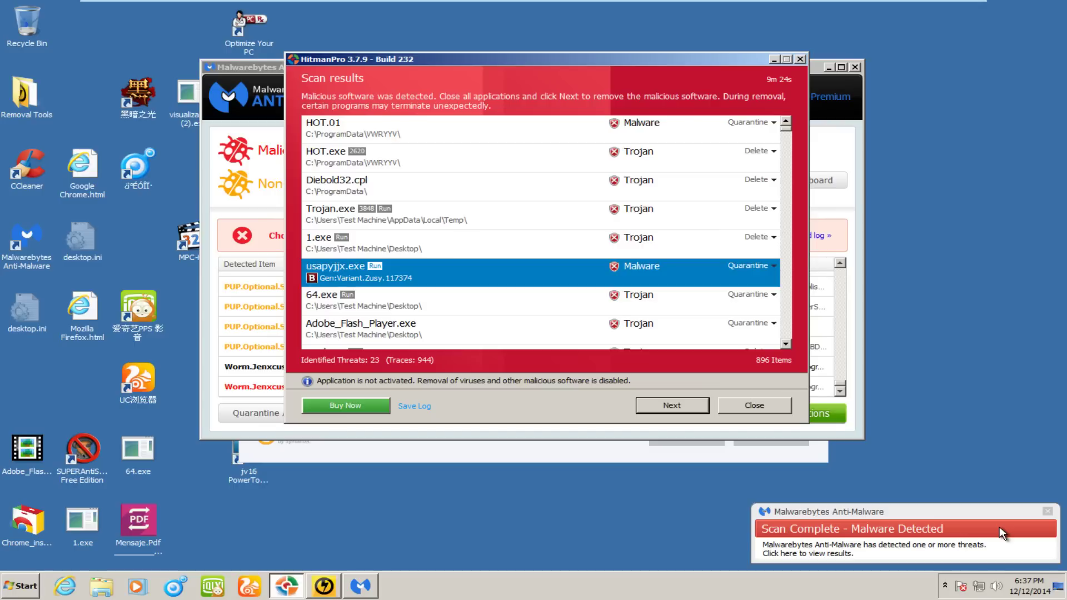
{"action": "scroll", "coordinate": [1000, 526], "scroll_direction": "down", "scroll_amount": 12}
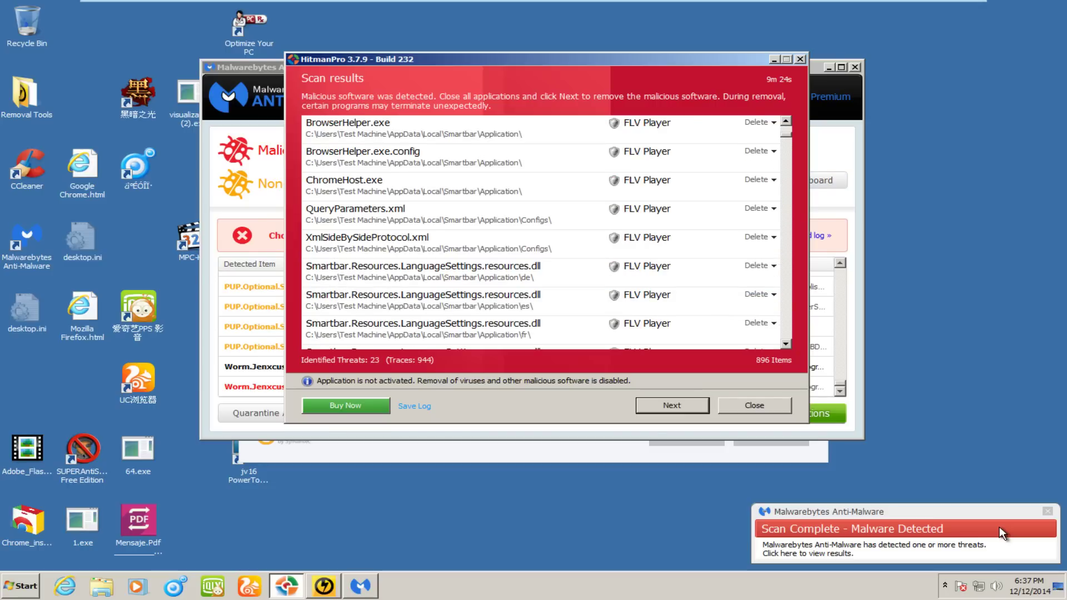
{"action": "scroll", "coordinate": [1000, 525], "scroll_direction": "down", "scroll_amount": 15}
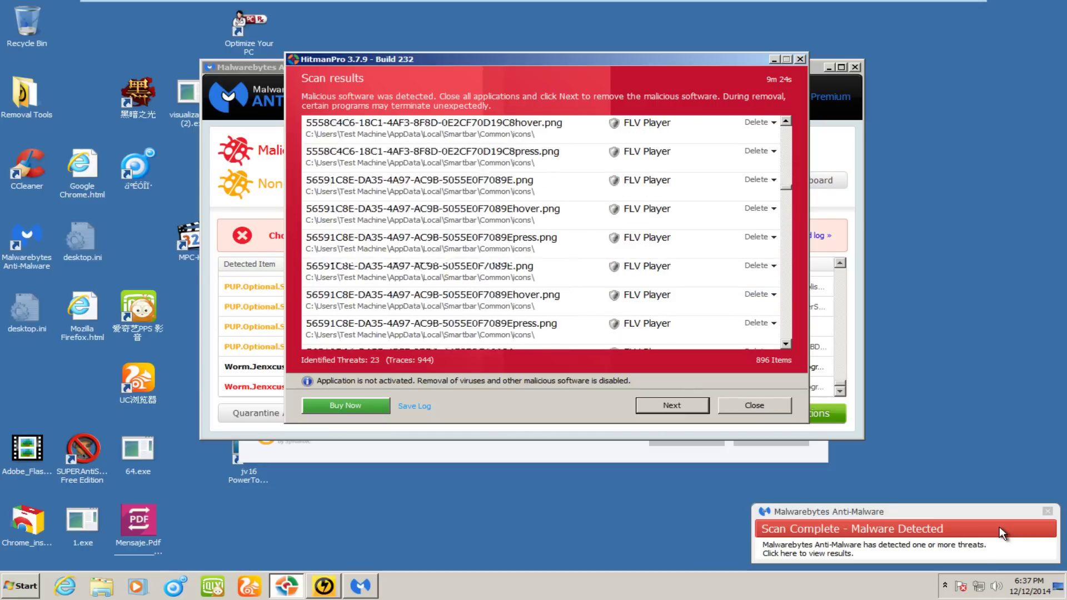
{"action": "scroll", "coordinate": [999, 526], "scroll_direction": "down", "scroll_amount": 15}
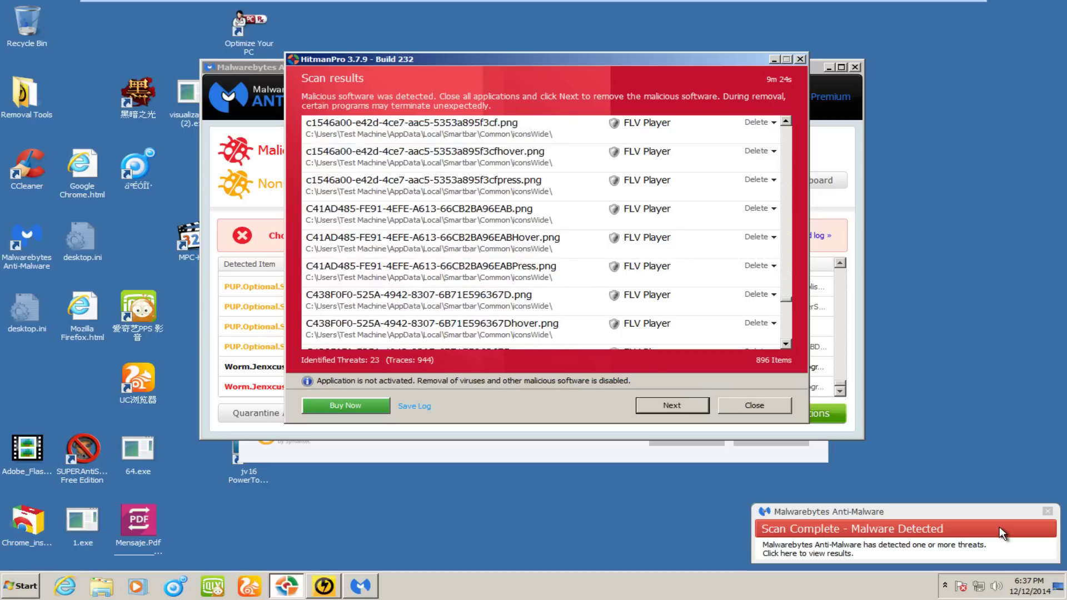
{"action": "scroll", "coordinate": [1000, 526], "scroll_direction": "down", "scroll_amount": 15}
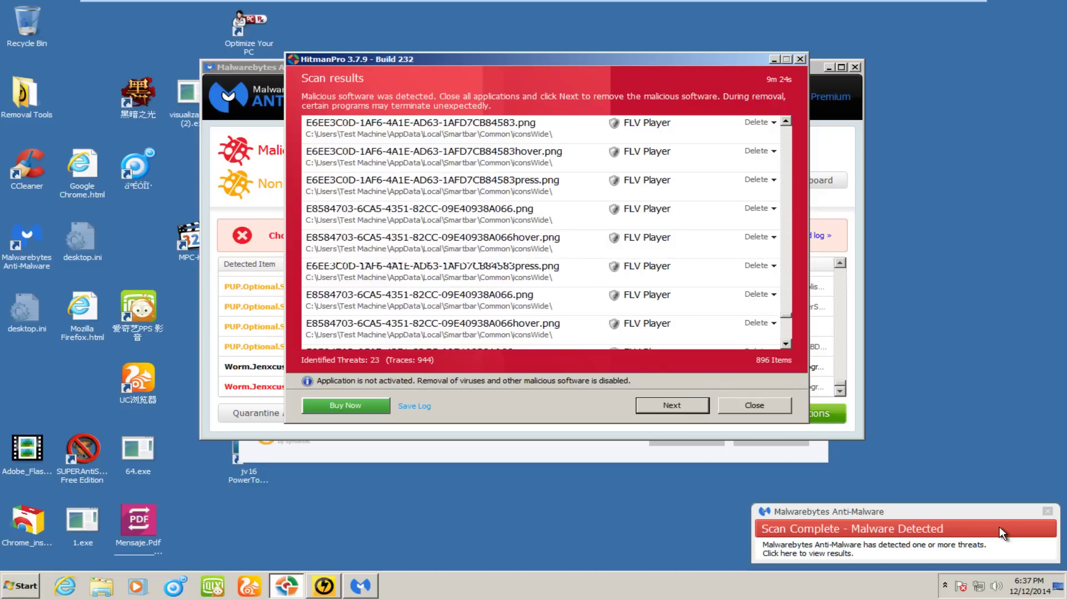
{"action": "scroll", "coordinate": [999, 526], "scroll_direction": "down", "scroll_amount": 15}
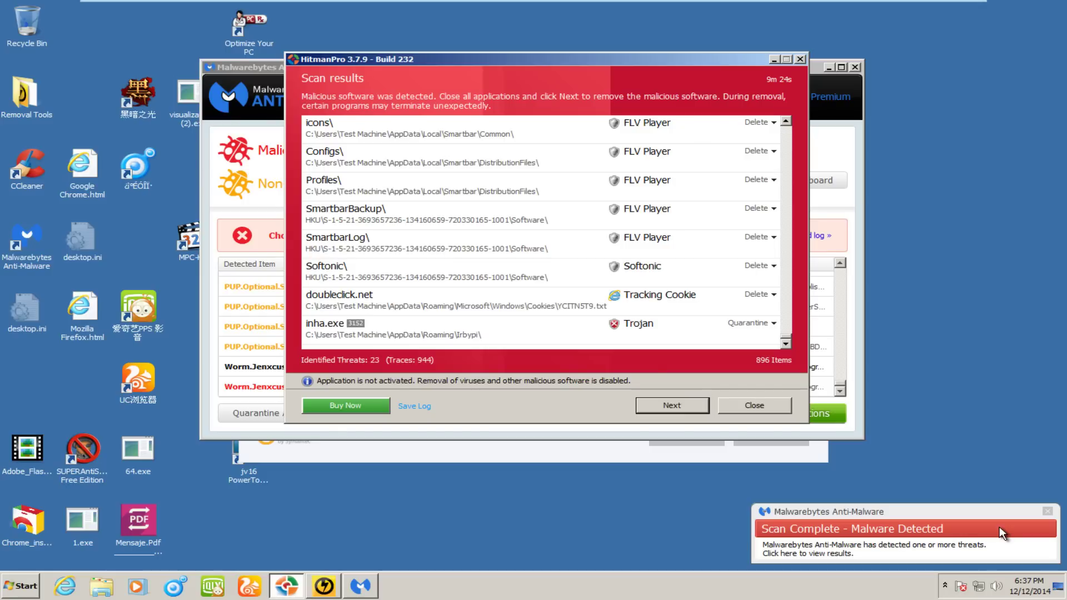
Switch to Norton Power Eraser, review its detected risks, then close it.
{"action": "left_click", "coordinate": [1000, 526]}
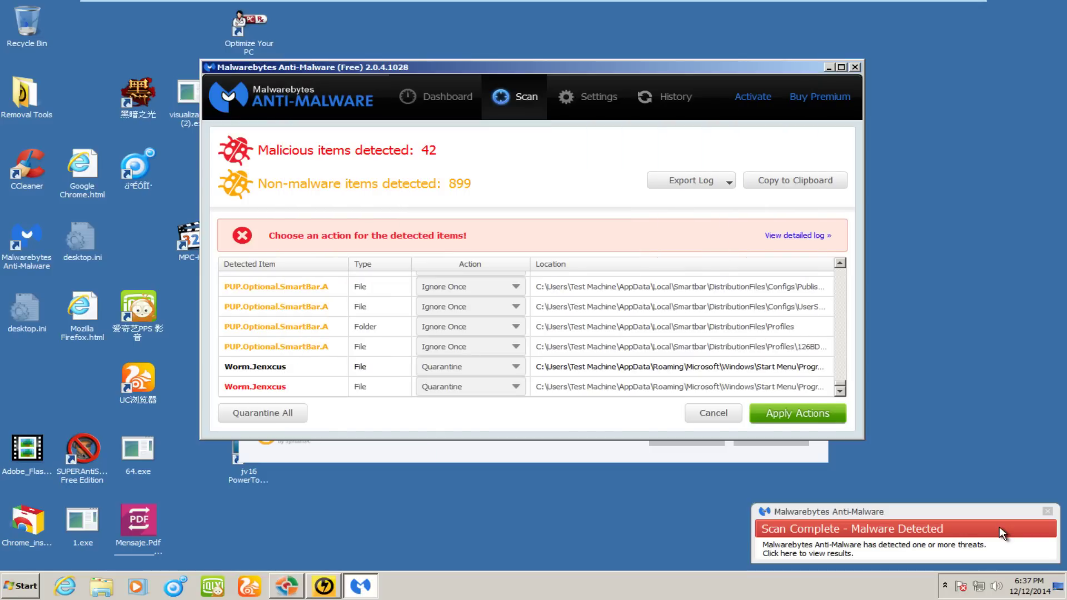
{"action": "key", "text": "alt+Tab"}
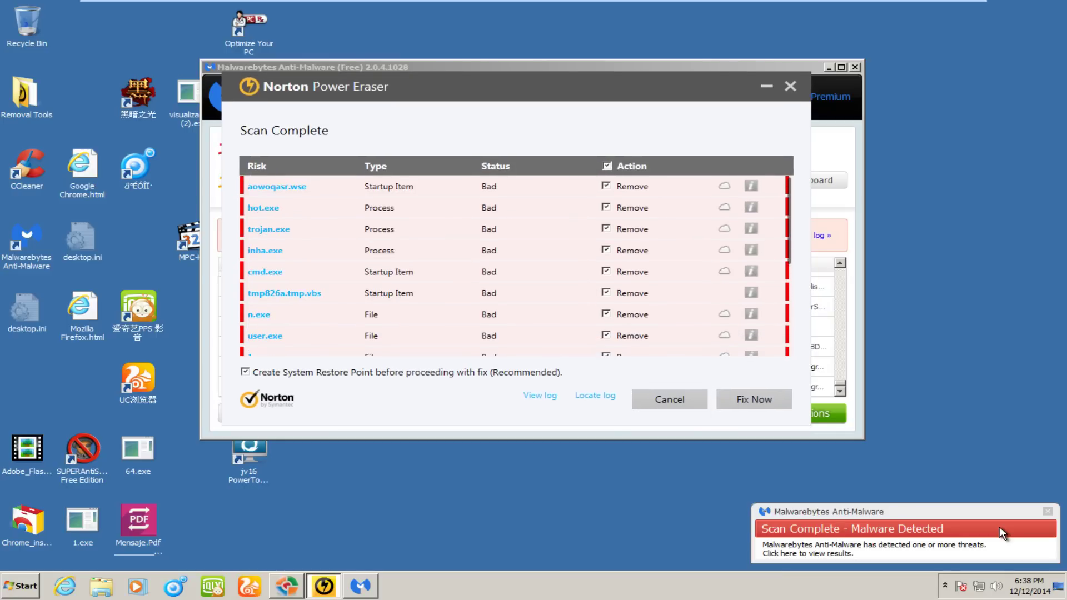
{"action": "scroll", "coordinate": [999, 532], "scroll_direction": "down", "scroll_amount": 3}
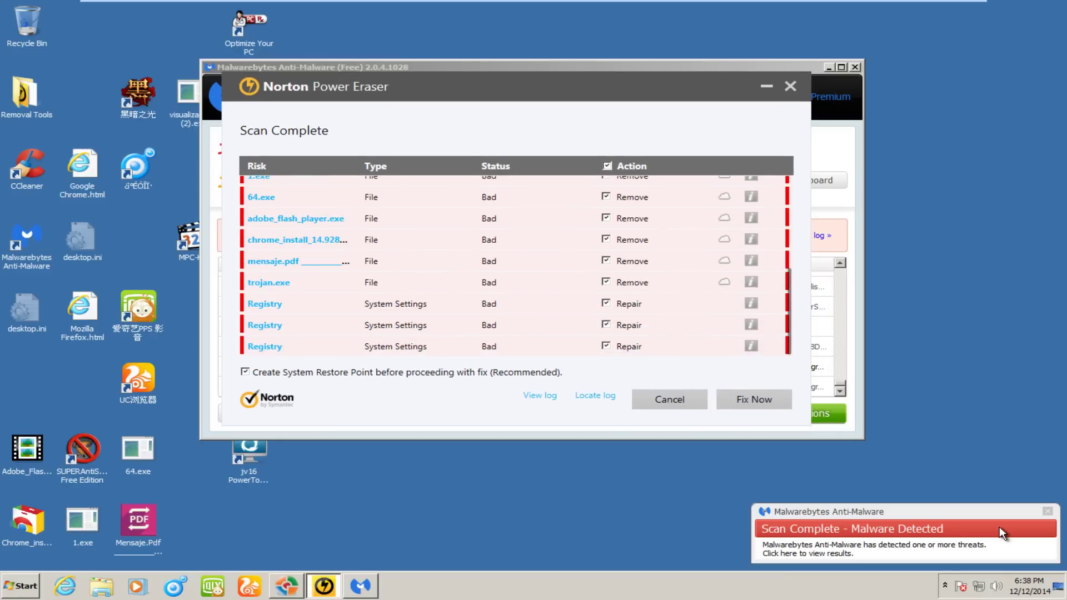
{"action": "scroll", "coordinate": [1003, 533], "scroll_direction": "up", "scroll_amount": 3}
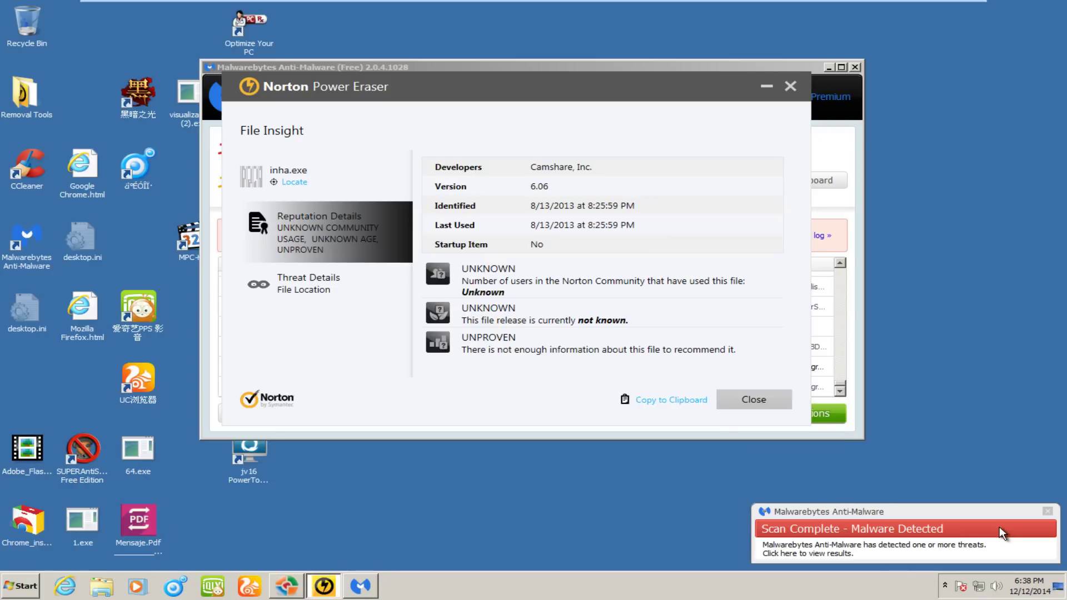
{"action": "key", "text": "alt+F4"}
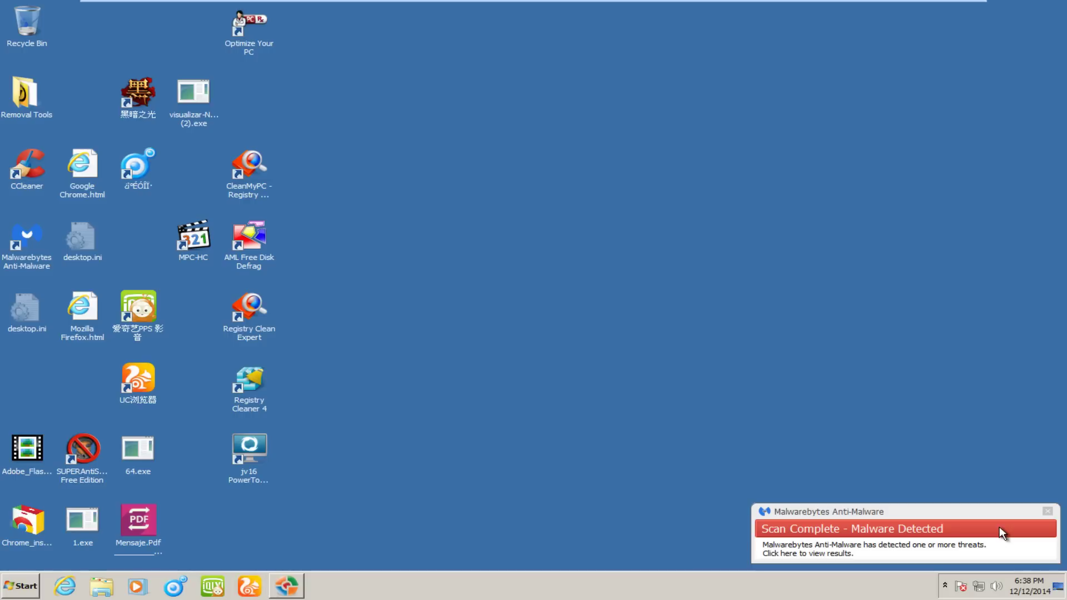
Dismiss the Malwarebytes notification, then browse Task Manager's 51 running processes.
{"action": "left_click", "coordinate": [1000, 528]}
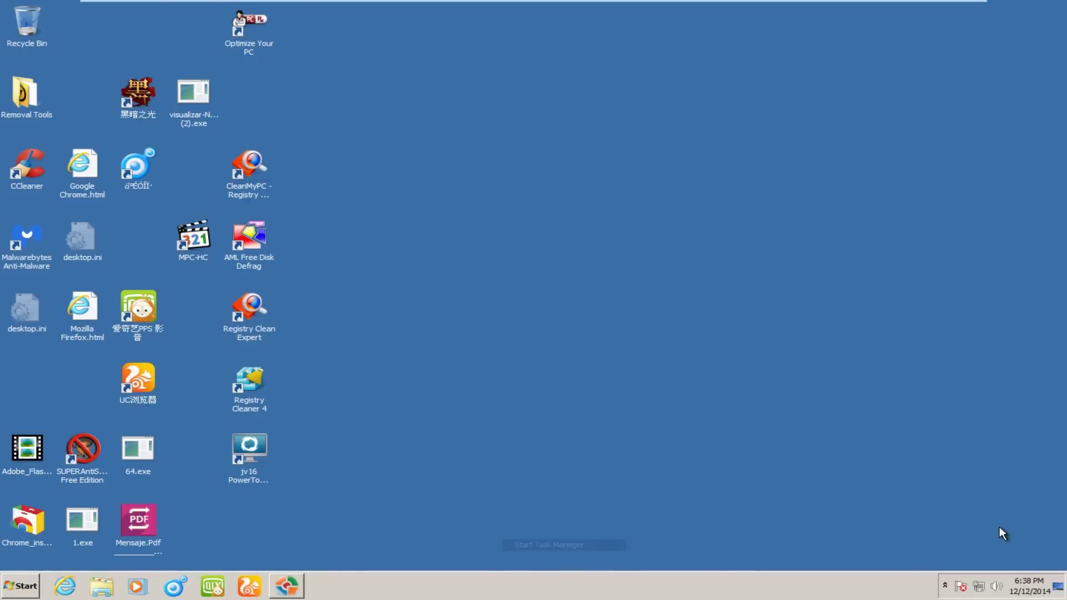
{"action": "key", "text": "ctrl+shift+Escape"}
{"action": "key", "text": "ctrl+Tab"}
{"action": "scroll", "coordinate": [1000, 527], "scroll_direction": "down", "scroll_amount": 6}
{"action": "scroll", "coordinate": [999, 526], "scroll_direction": "down", "scroll_amount": 6}
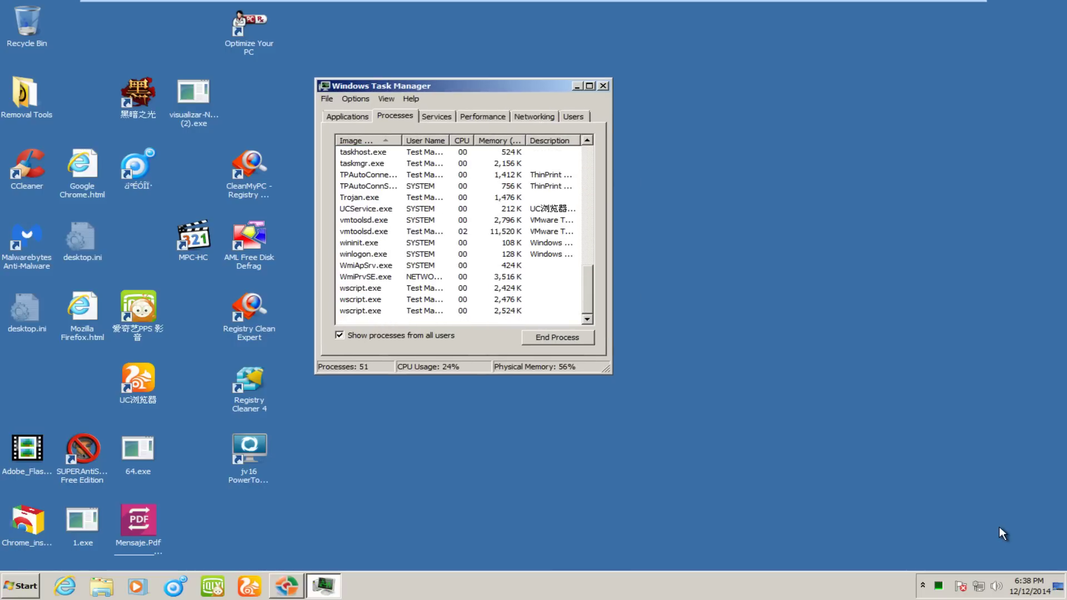
{"action": "scroll", "coordinate": [999, 526], "scroll_direction": "up", "scroll_amount": 7}
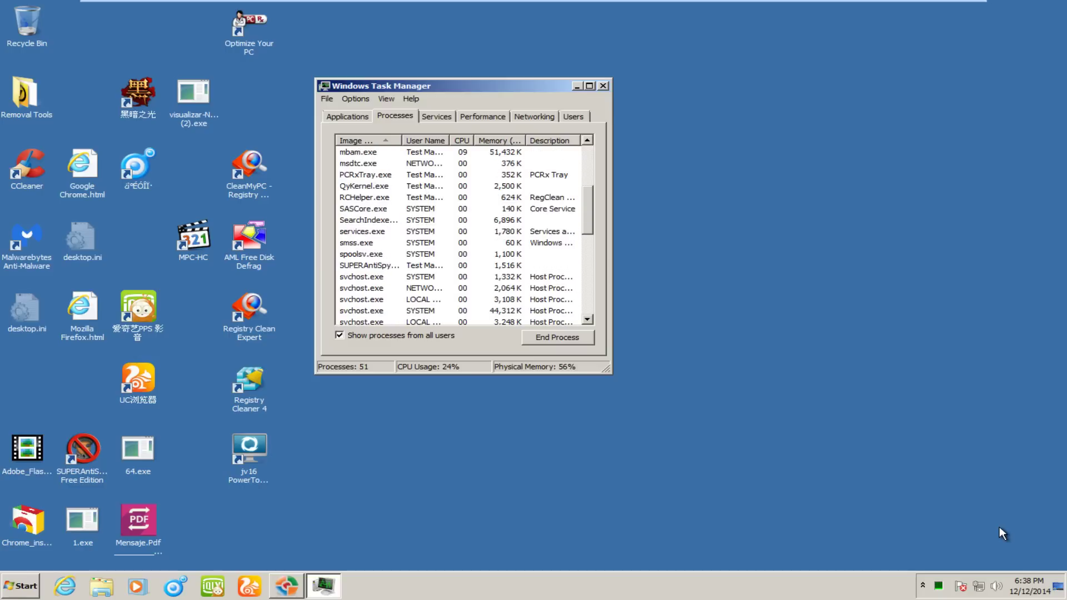
{"action": "scroll", "coordinate": [1000, 526], "scroll_direction": "up", "scroll_amount": 4}
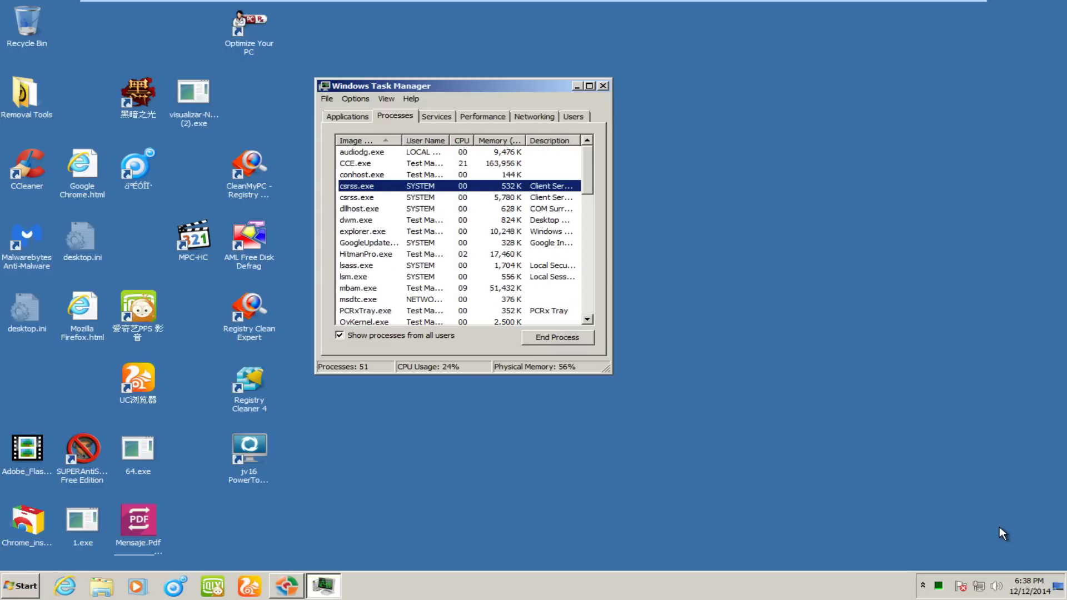
Launch msconfig, browse the Startup tab entries, then close System Configuration and Task Manager.
{"action": "key", "text": "super"}
{"action": "type", "text": "ms"}
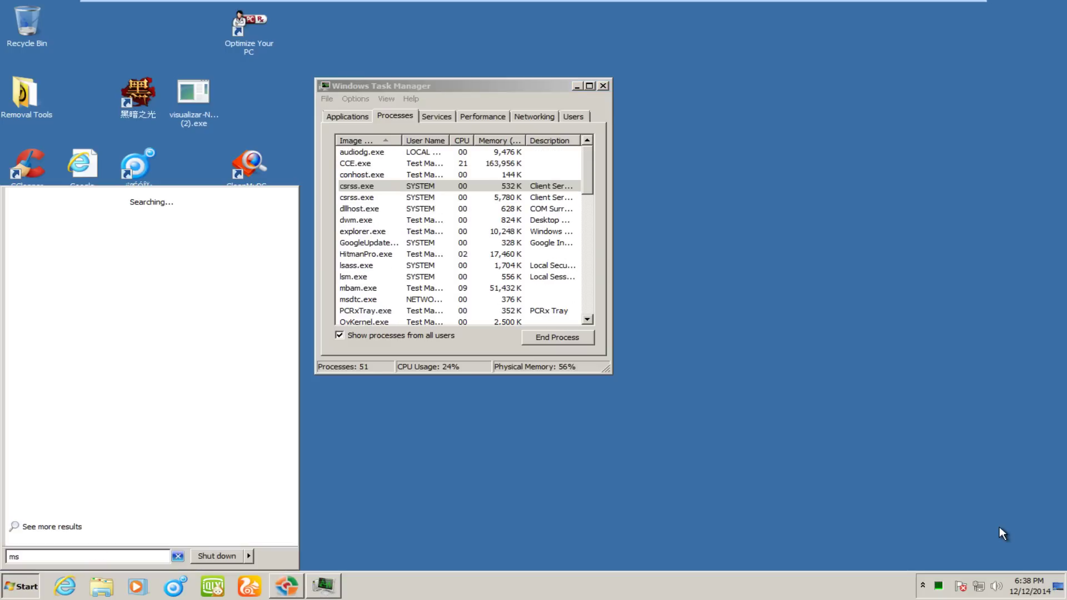
{"action": "type", "text": "config"}
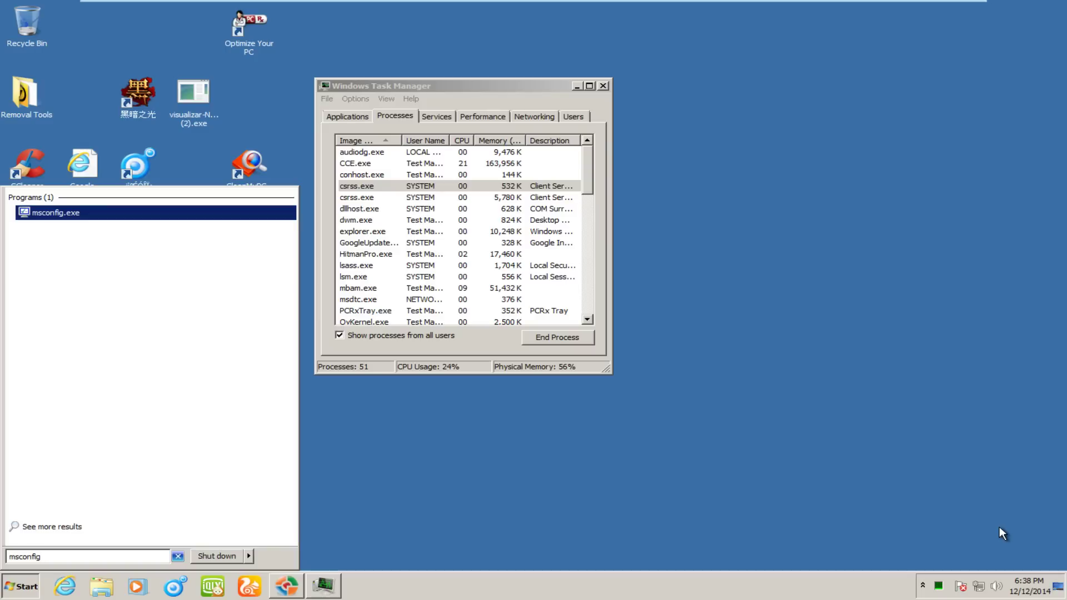
{"action": "key", "text": "Return"}
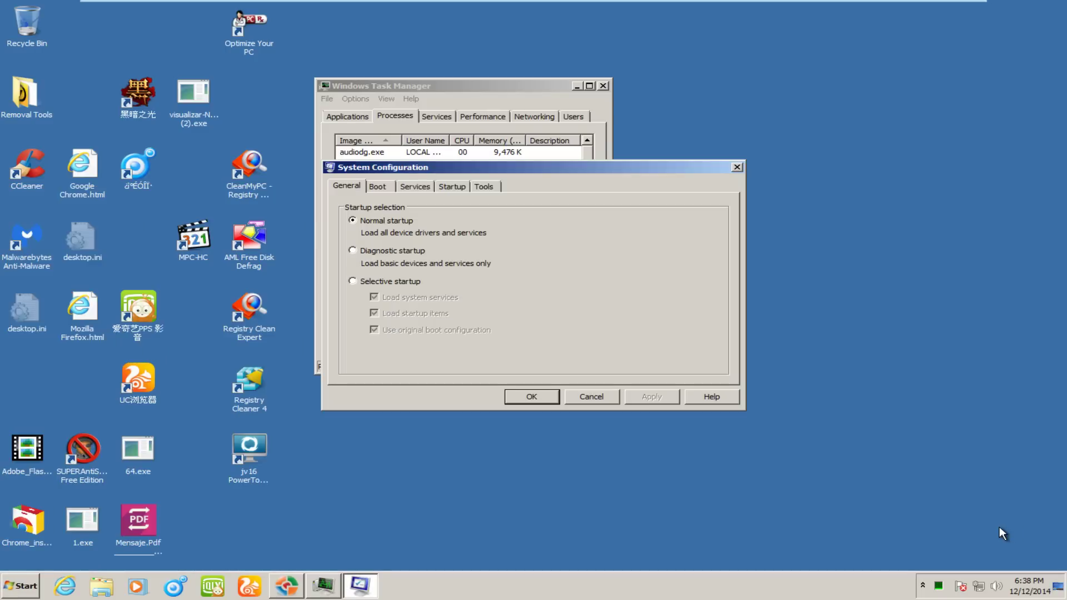
{"action": "key", "text": "ctrl+Tab"}
{"action": "key", "text": "ctrl+Tab"}
{"action": "key", "text": "ctrl+Tab"}
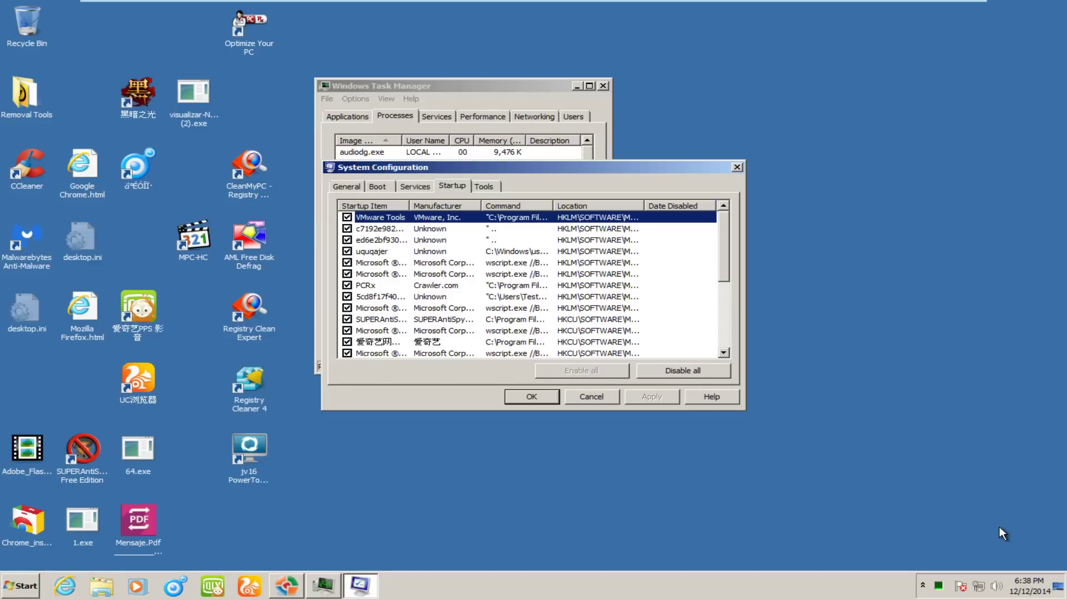
{"action": "key", "text": "ctrl+KP_Add"}
{"action": "key", "text": "Down"}
{"action": "key", "text": "Down"}
{"action": "key", "text": "Down"}
{"action": "key", "text": "Down"}
{"action": "key", "text": "Down"}
{"action": "key", "text": "Down"}
{"action": "key", "text": "Down"}
{"action": "key", "text": "Down"}
{"action": "key", "text": "Down"}
{"action": "key", "text": "Down"}
{"action": "key", "text": "Down"}
{"action": "key", "text": "Down"}
{"action": "key", "text": "Down"}
{"action": "key", "text": "Down"}
{"action": "key", "text": "Down"}
{"action": "key", "text": "Down"}
{"action": "key", "text": "Down"}
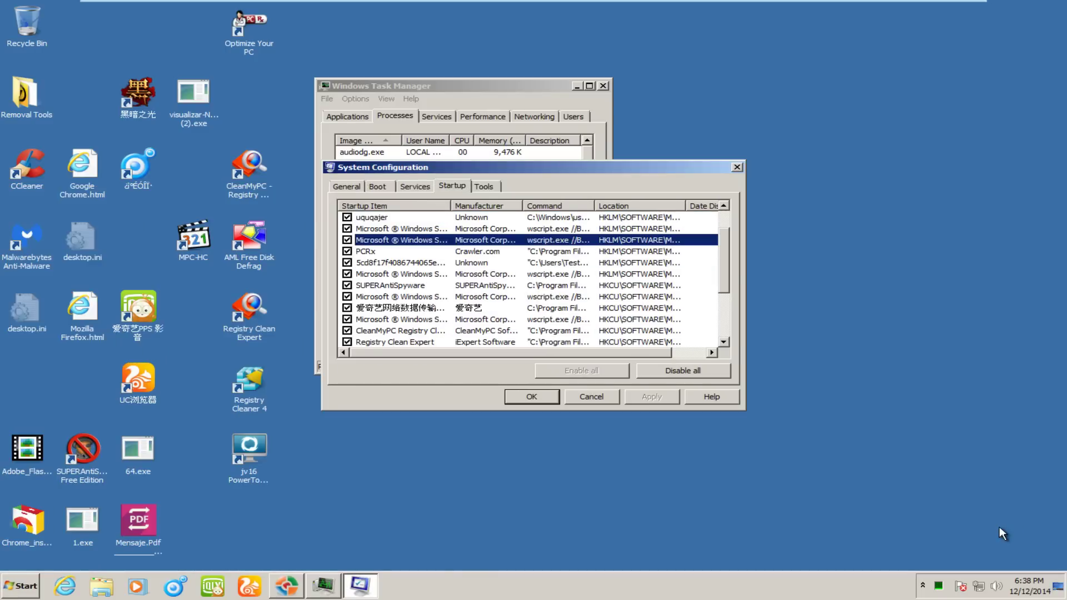
{"action": "key", "text": "Up"}
{"action": "key", "text": "Up"}
{"action": "key", "text": "Up"}
{"action": "key", "text": "Up"}
{"action": "key", "text": "Up"}
{"action": "key", "text": "Up"}
{"action": "key", "text": "Up"}
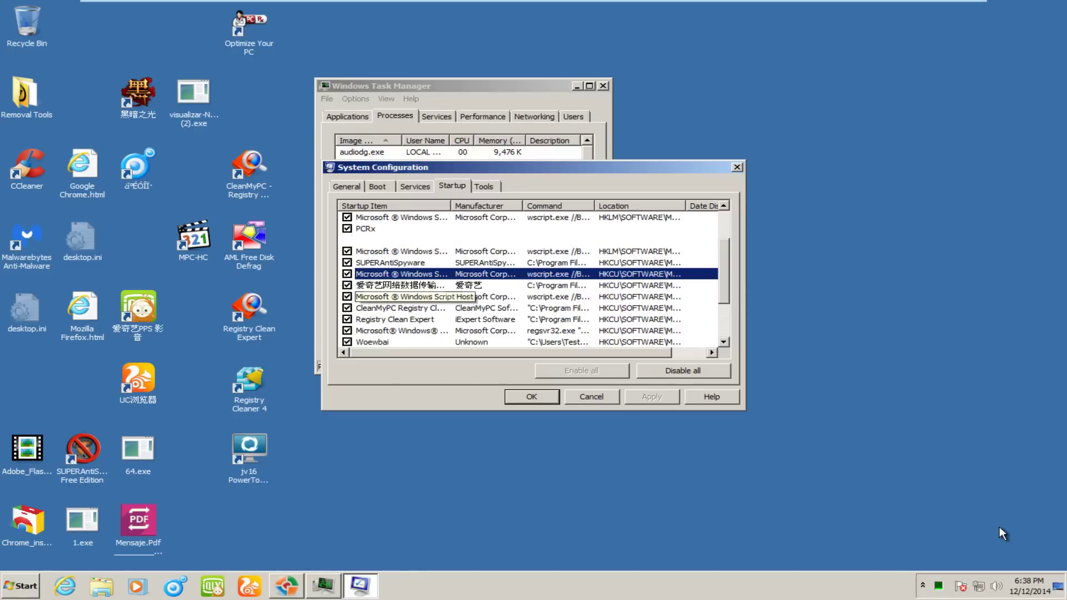
{"action": "key", "text": "Escape"}
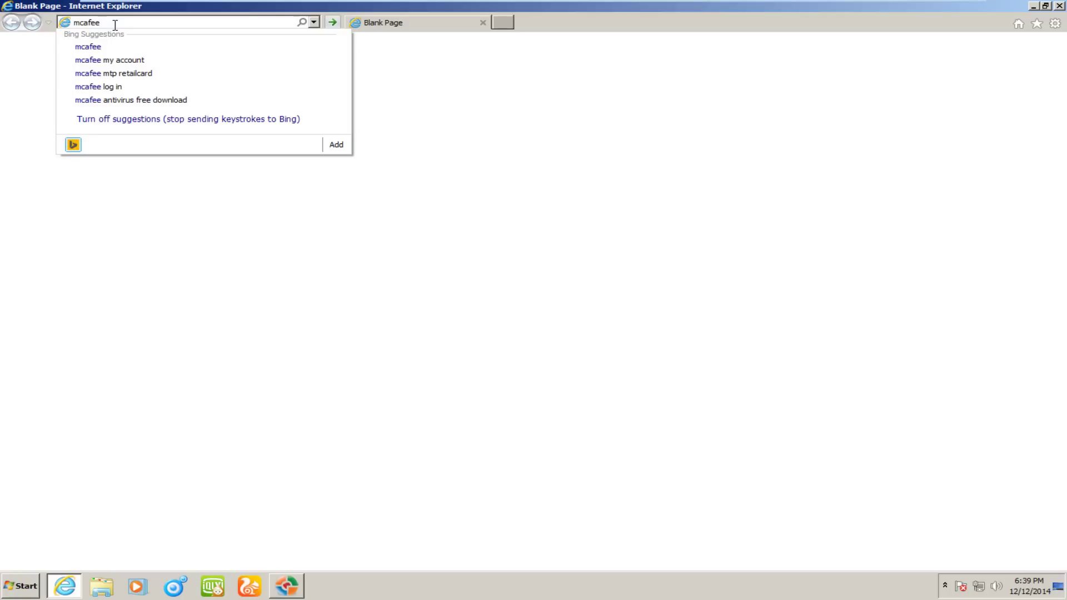
Search the web for 'mcafee stinger', then download and run stinger32.exe (13.7 MB).
{"action": "type", "text": "stinger"}
{"action": "key", "text": "Return"}
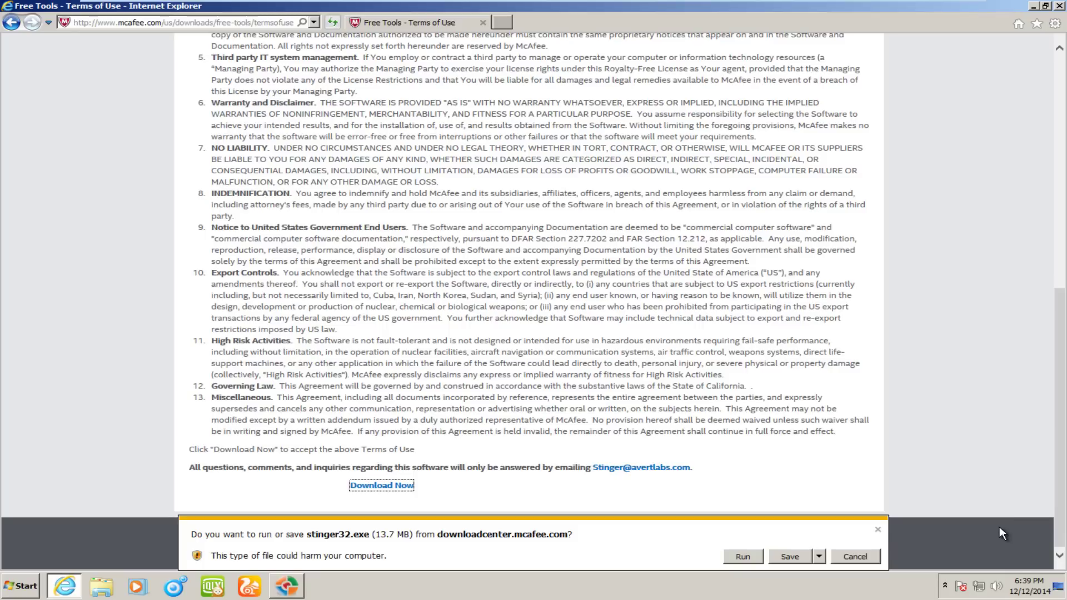
{"action": "key", "text": "alt+r"}
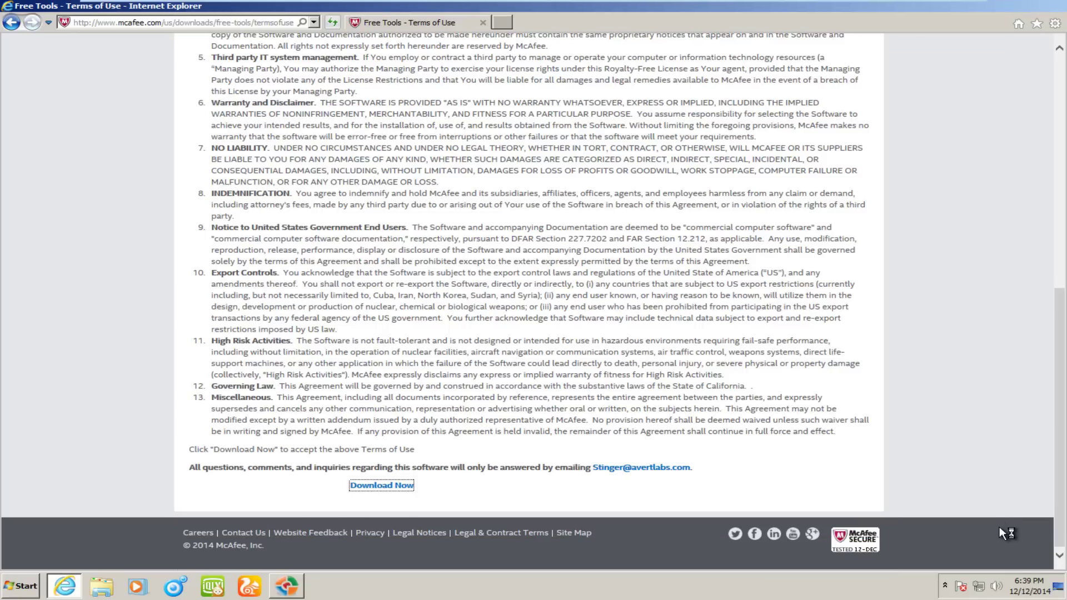
{"action": "key", "text": "super+d"}
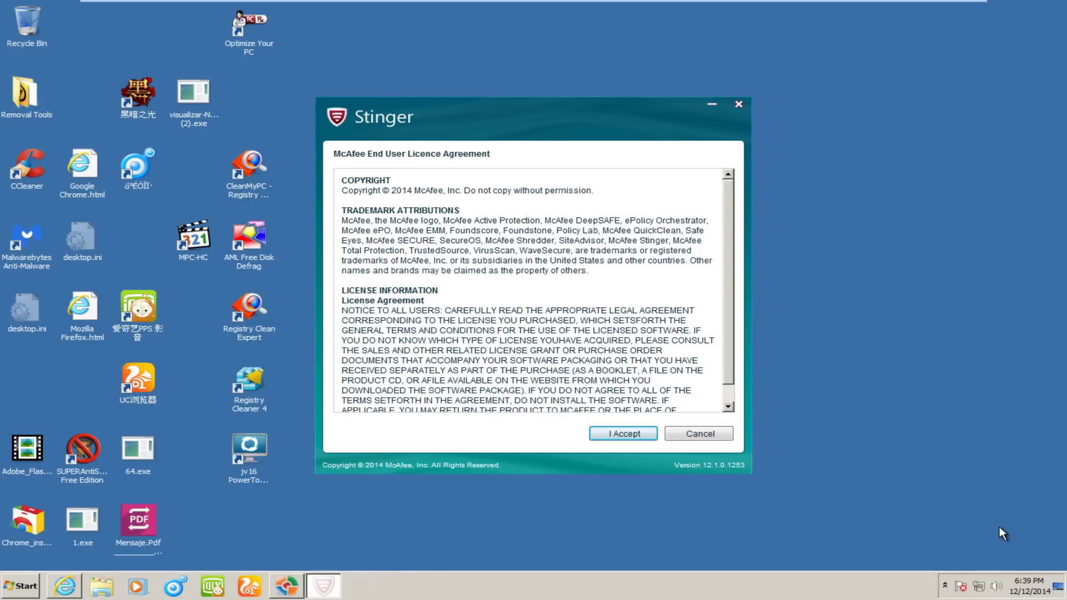
Accept Stinger's licence agreement, start the scan, and bring up Task Manager.
{"action": "key", "text": "Return"}
{"action": "key", "text": "Return"}
{"action": "key", "text": "shift+F10"}
{"action": "key", "text": "Up"}
{"action": "key", "text": "Up"}
{"action": "key", "text": "Up"}
{"action": "key", "text": "Return"}
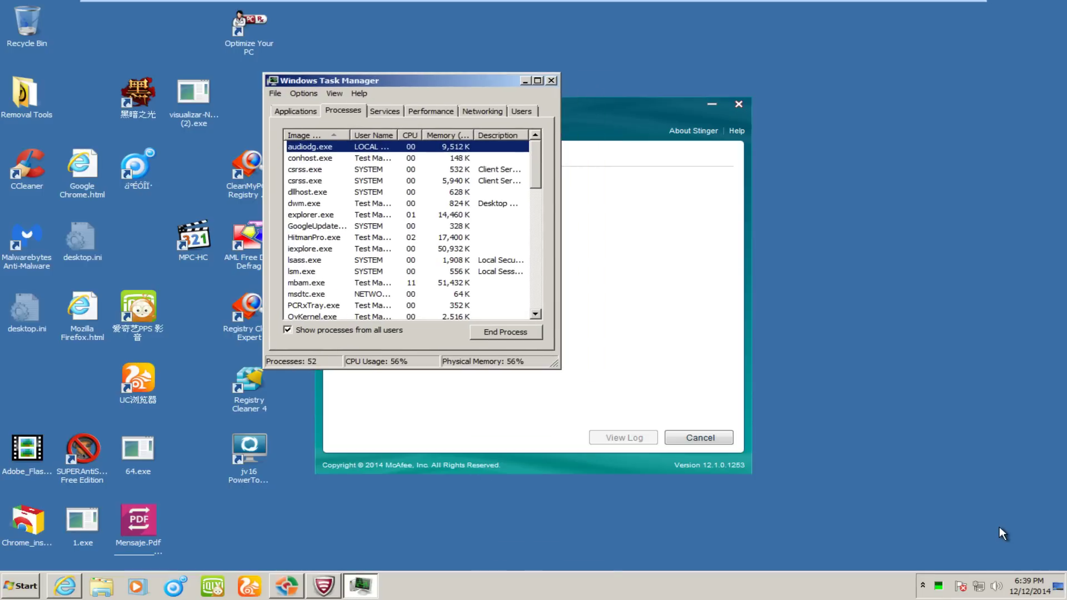
Sort processes by memory so stinger32.exe tops the list at 65,164 K, with full names shown.
{"action": "left_click", "coordinate": [446, 135]}
{"action": "key", "text": "Home"}
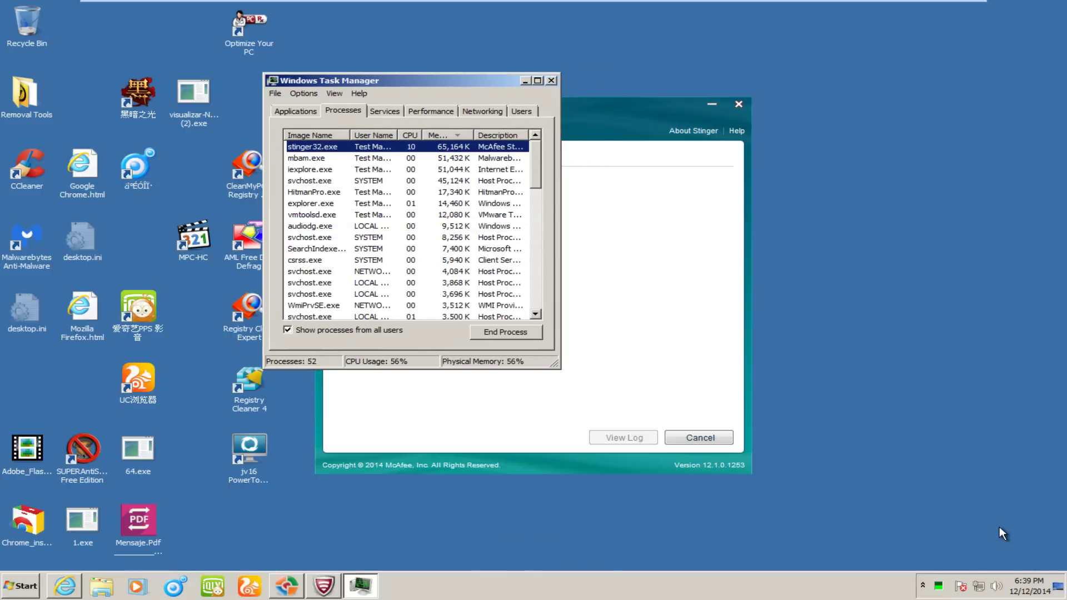
{"action": "key", "text": "Return"}
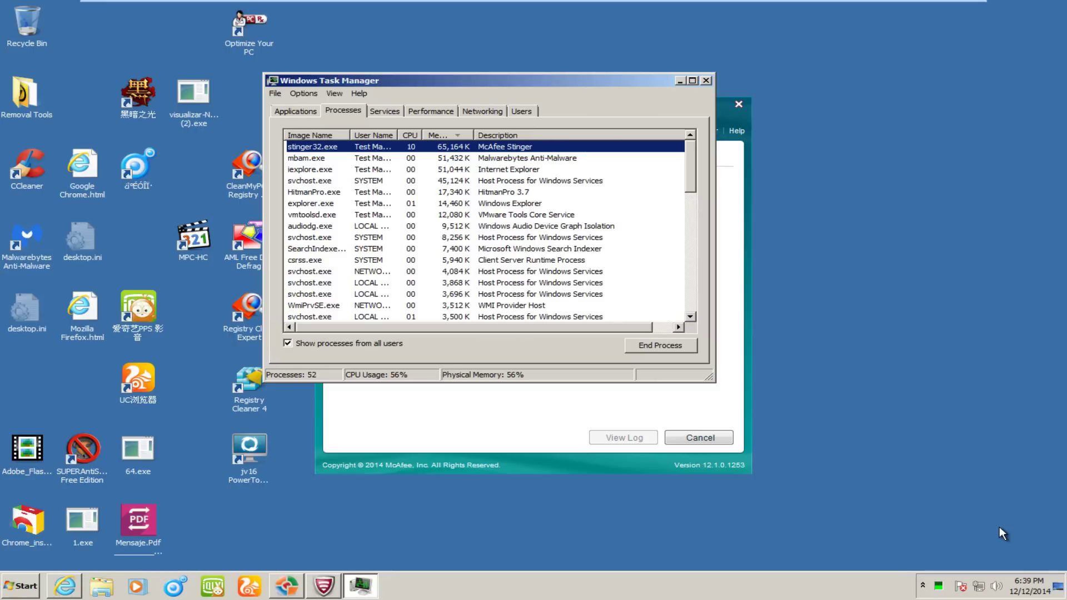
{"action": "key", "text": "Down"}
{"action": "key", "text": "Down"}
{"action": "key", "text": "Up"}
{"action": "key", "text": "Up"}
Compare stinger32.exe's memory use with vmtoolsd.exe, iexplore.exe and the SYSTEM svchost.exe.
{"action": "key", "text": "v"}
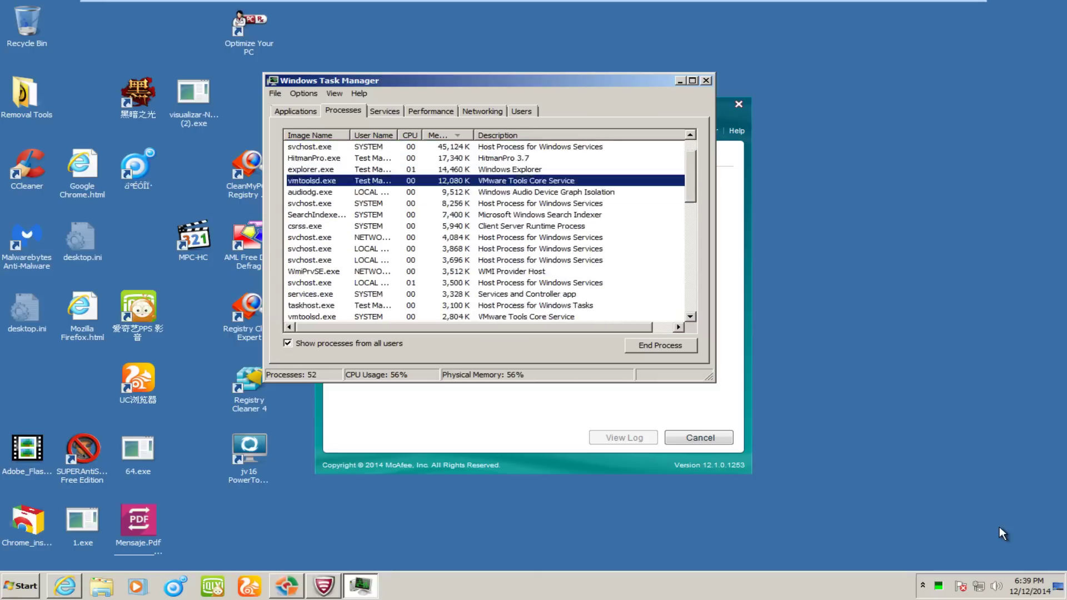
{"action": "key", "text": "Home"}
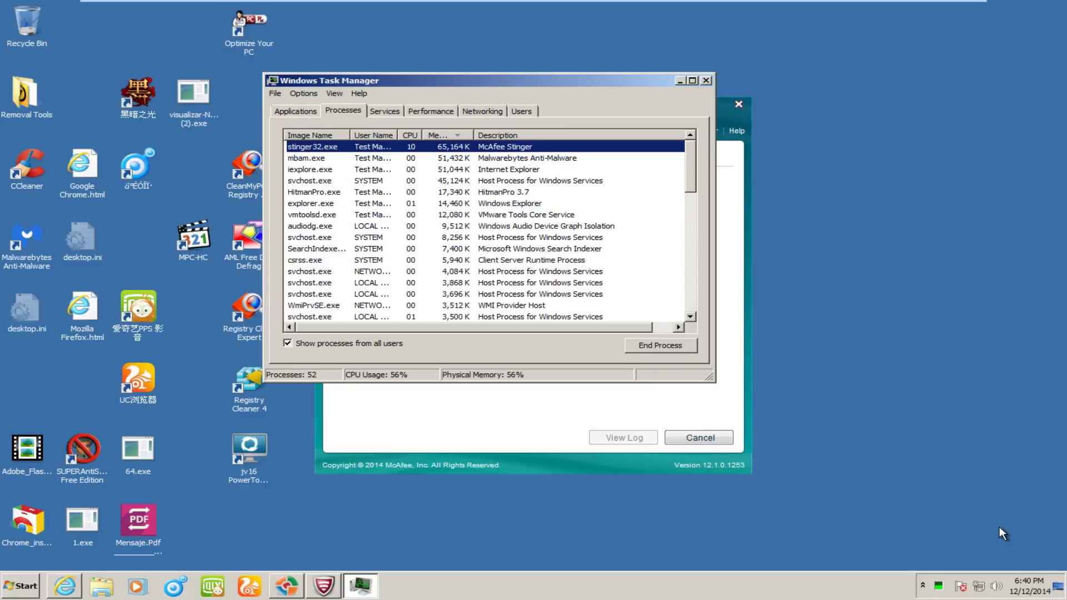
{"action": "key", "text": "i"}
{"action": "key", "text": "Home"}
{"action": "key", "text": "s"}
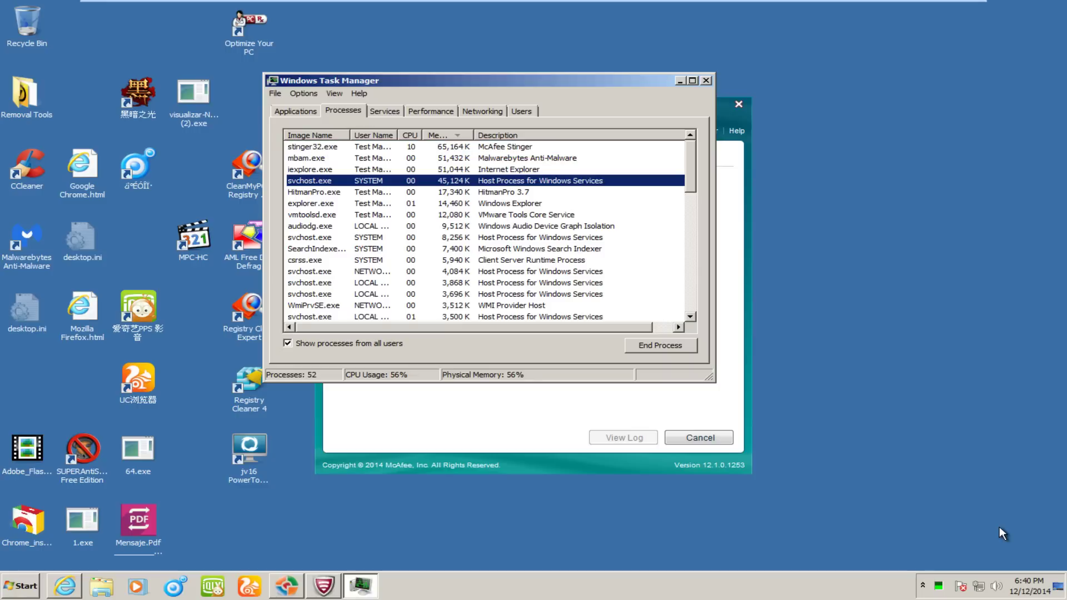
{"action": "key", "text": "Home"}
{"action": "scroll", "coordinate": [1002, 533], "scroll_direction": "down", "scroll_amount": 12}
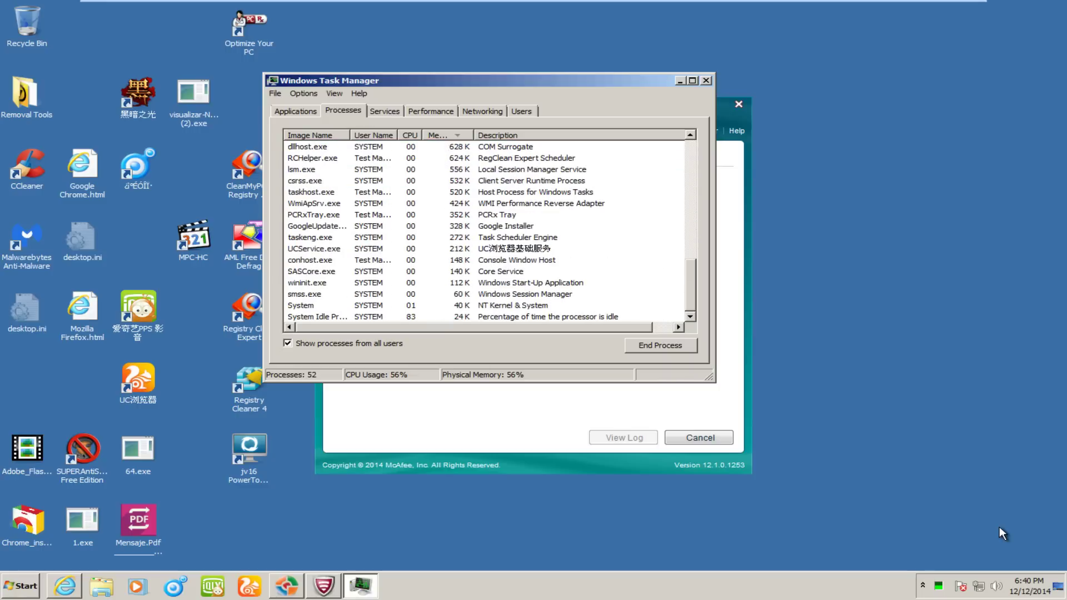
{"action": "scroll", "coordinate": [1003, 534], "scroll_direction": "up", "scroll_amount": 10}
{"action": "key", "text": "Home"}
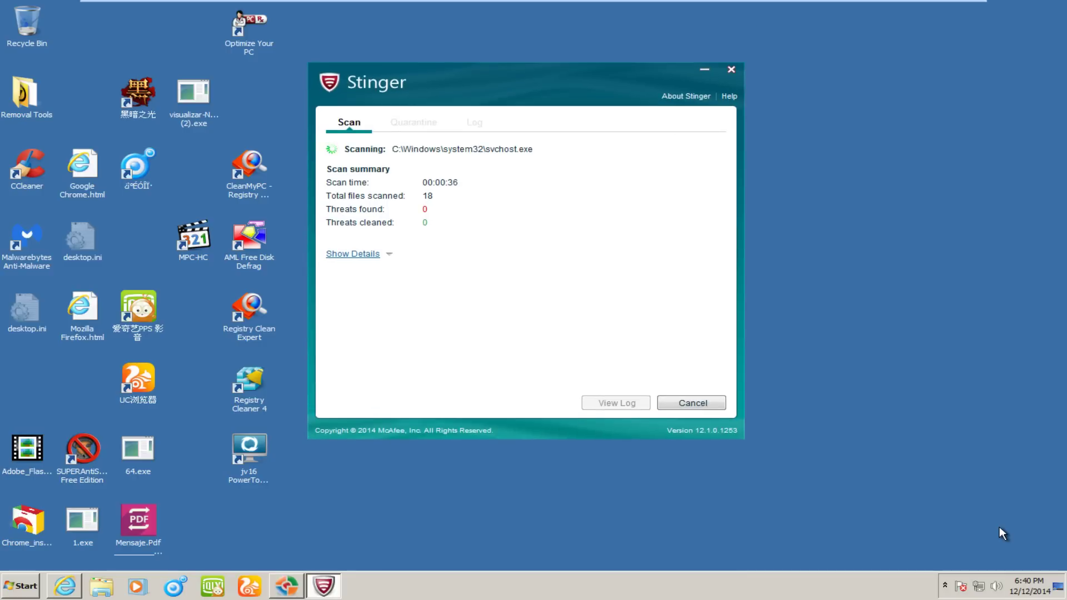
Cancel the Stinger scan and confirm, stopping at 19 files scanned with 0 threats.
{"action": "key", "text": "Return"}
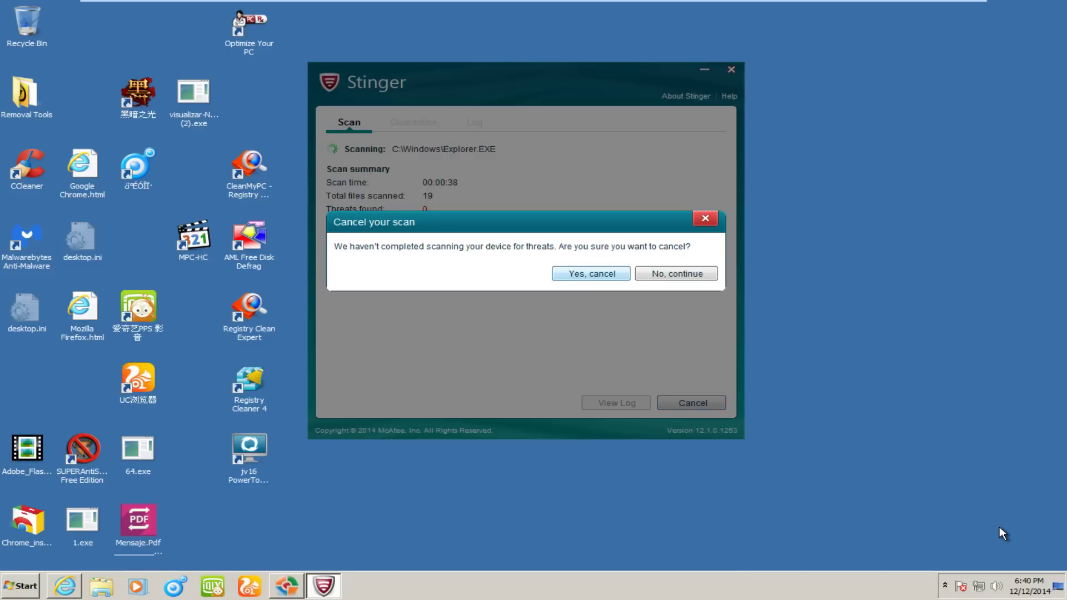
{"action": "key", "text": "Return"}
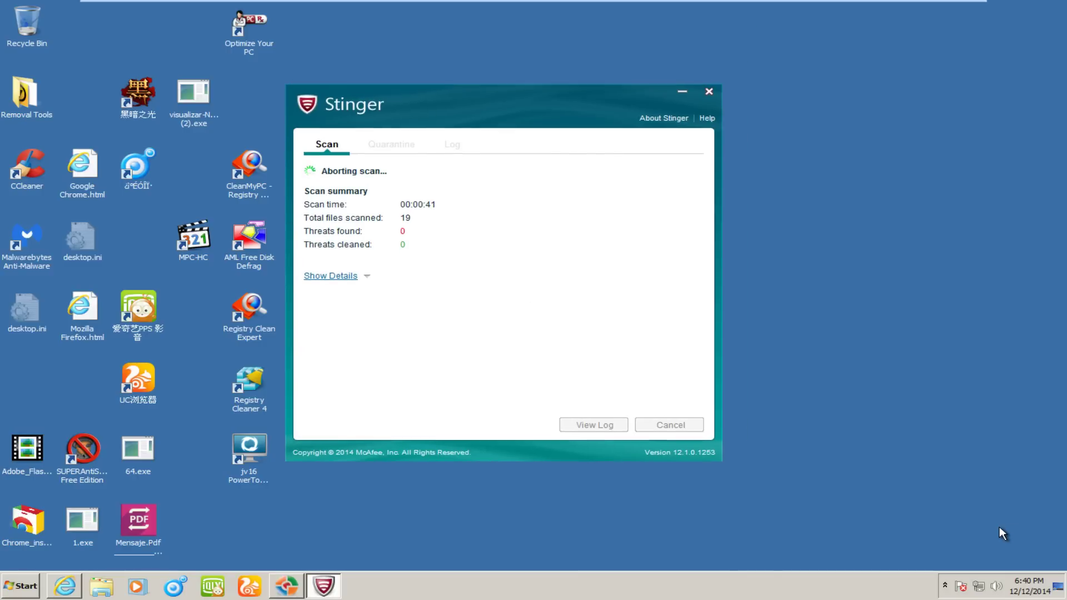